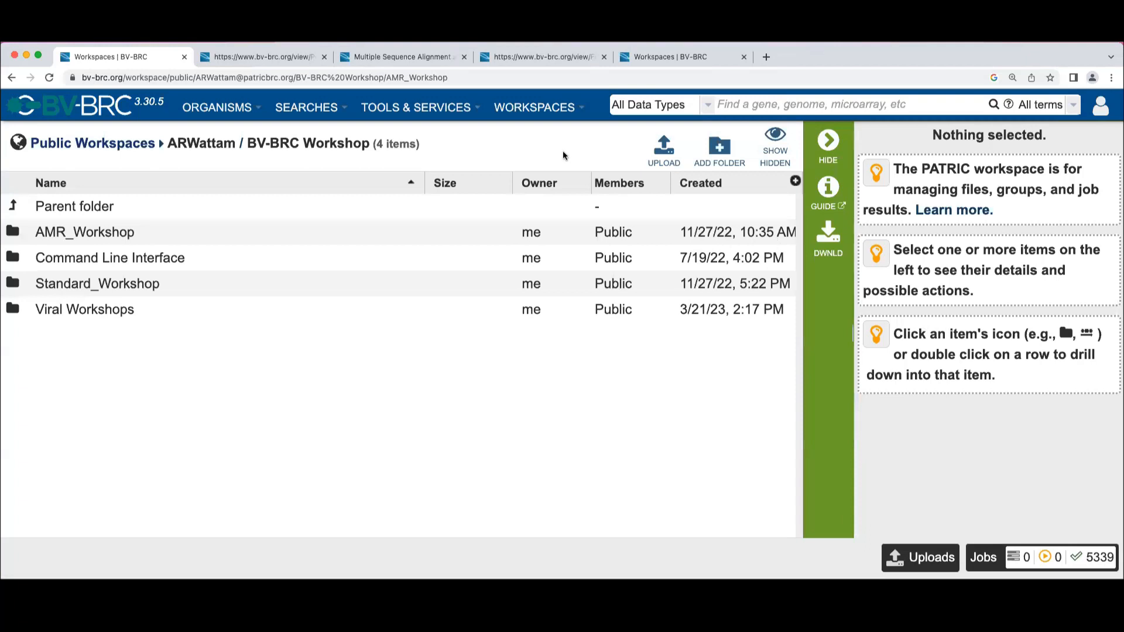
Open the Taxonomic Classification service and browse the workspace for the first paired read file
click(447, 109)
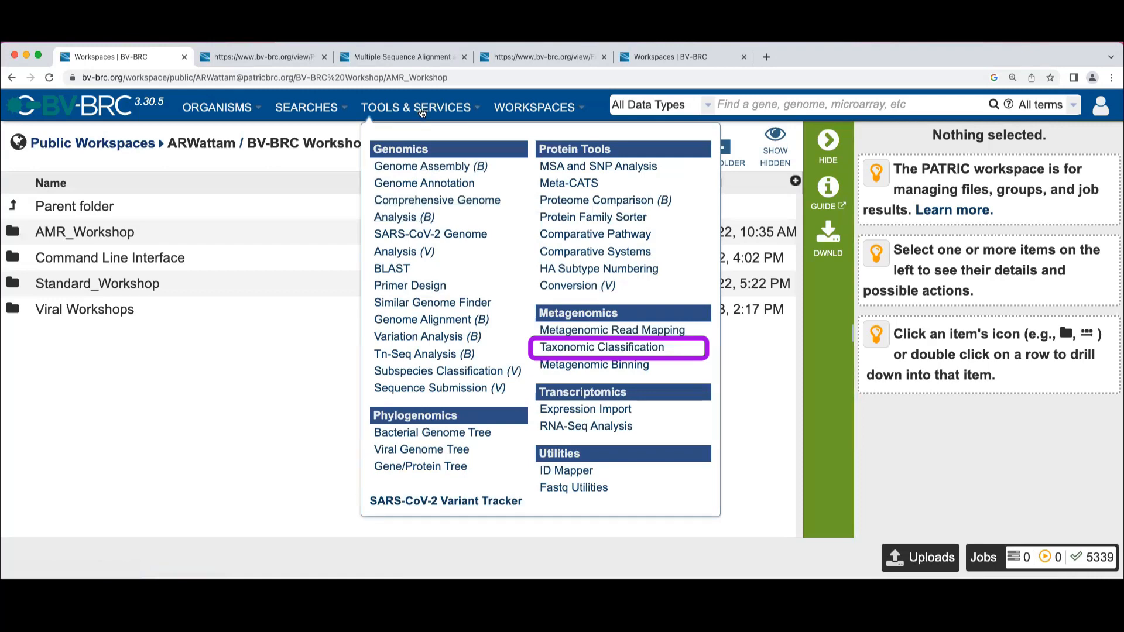
click(577, 350)
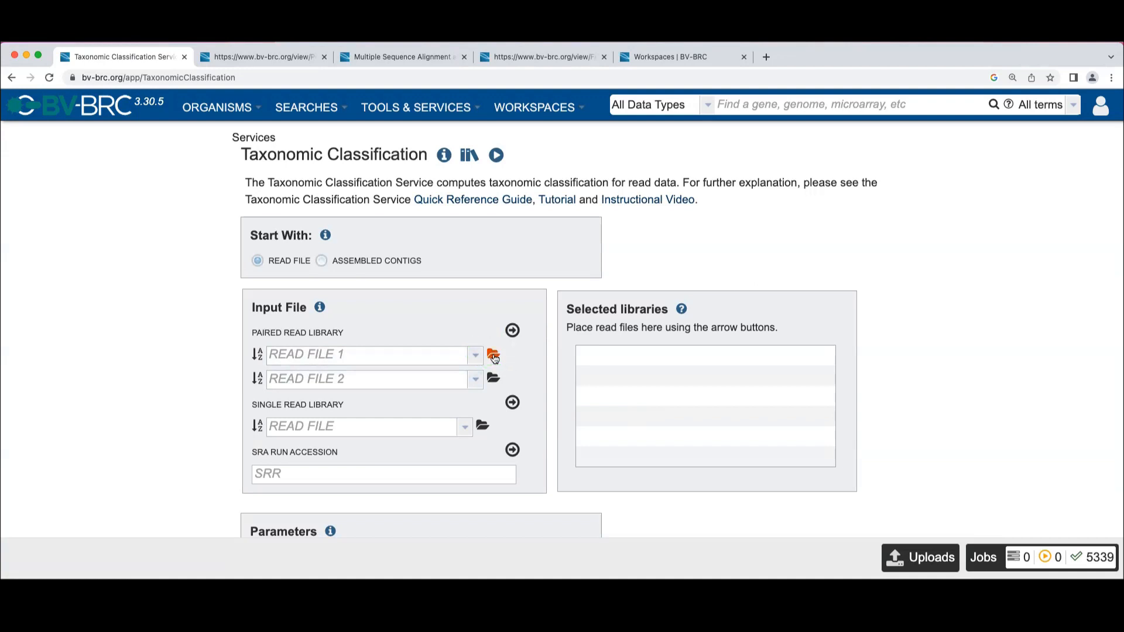
click(494, 356)
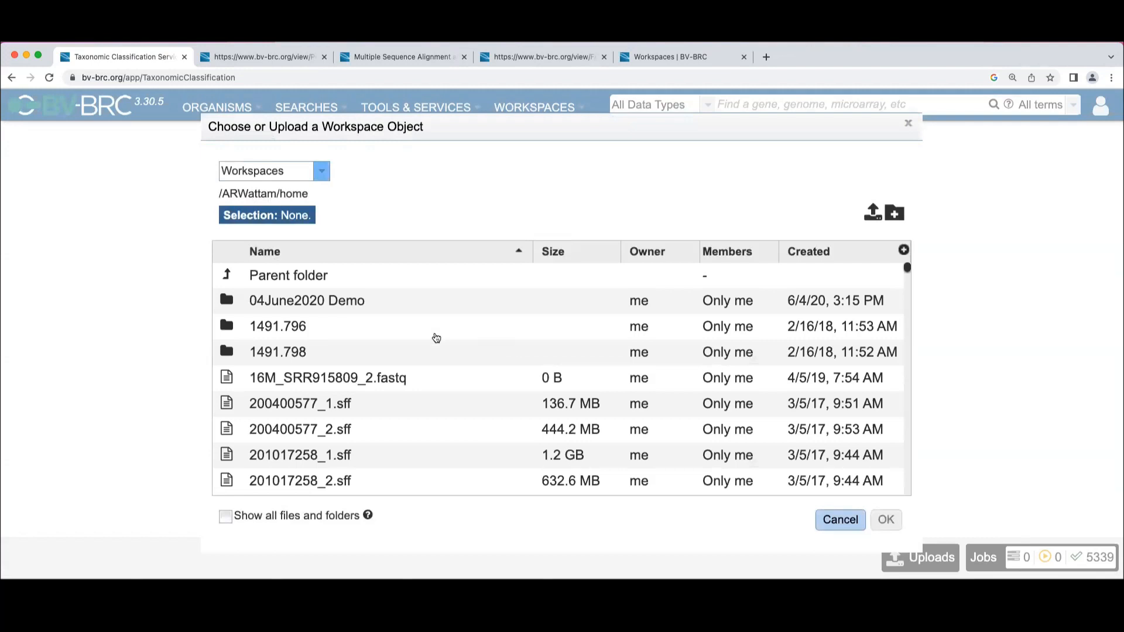
Create a folder named "UVa April 2023" in the home workspace
scroll(417, 379, down, 5)
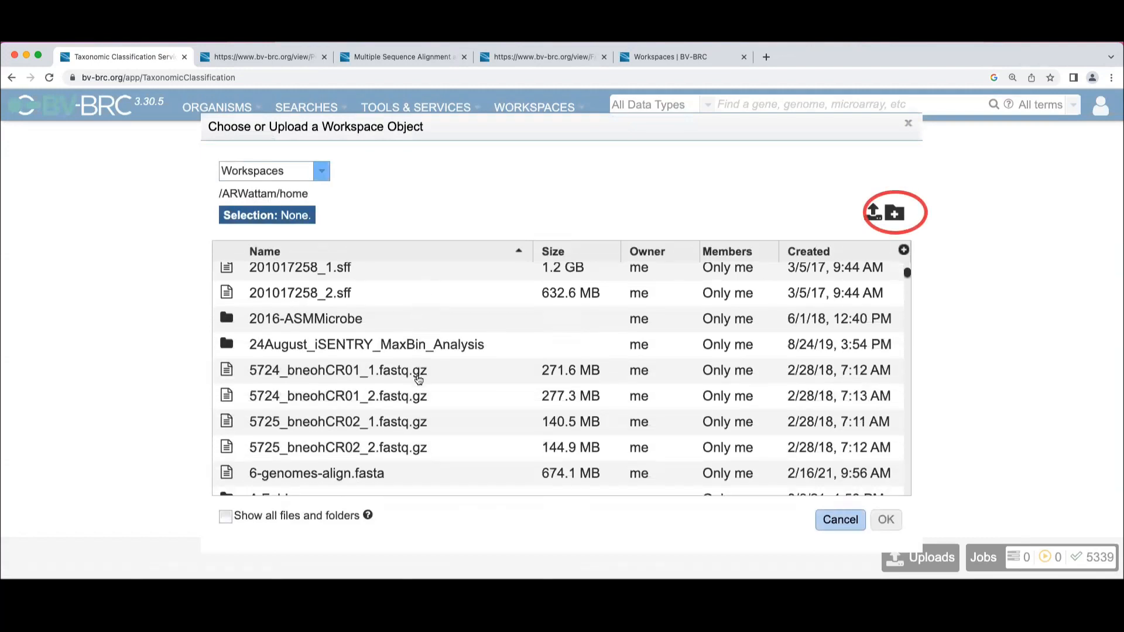
click(895, 215)
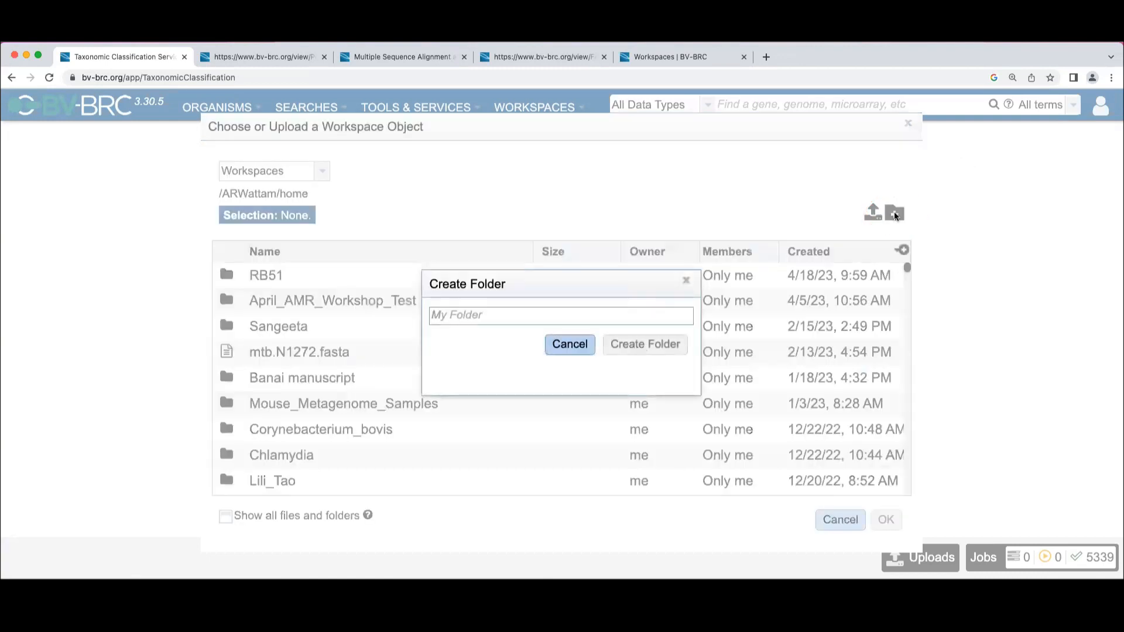
text(UVa)
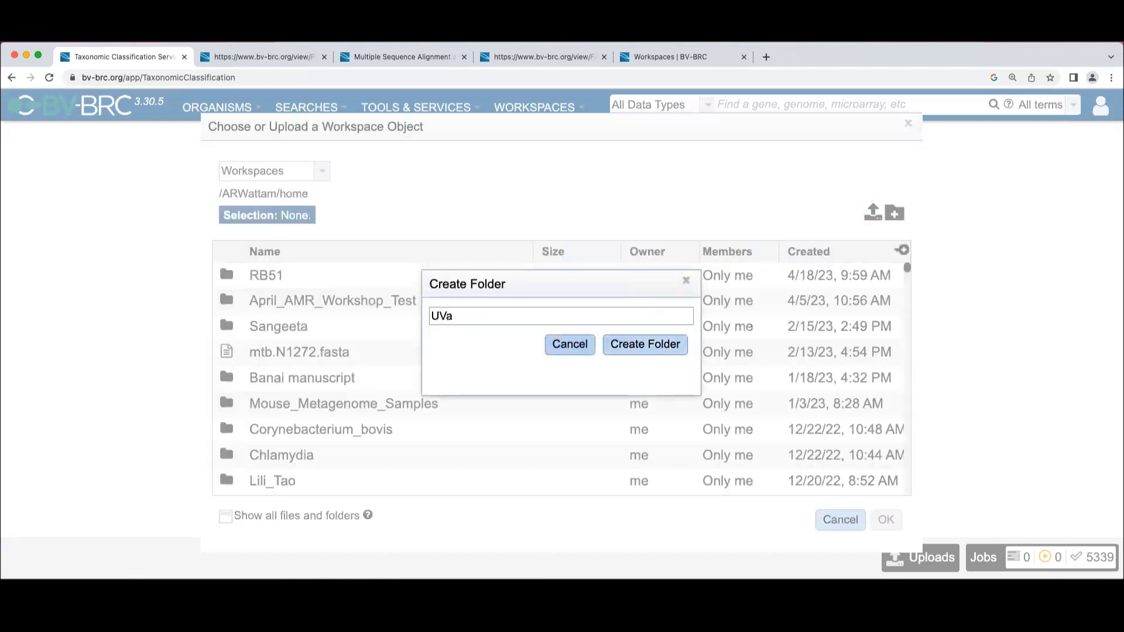
text( April 2023)
click(646, 346)
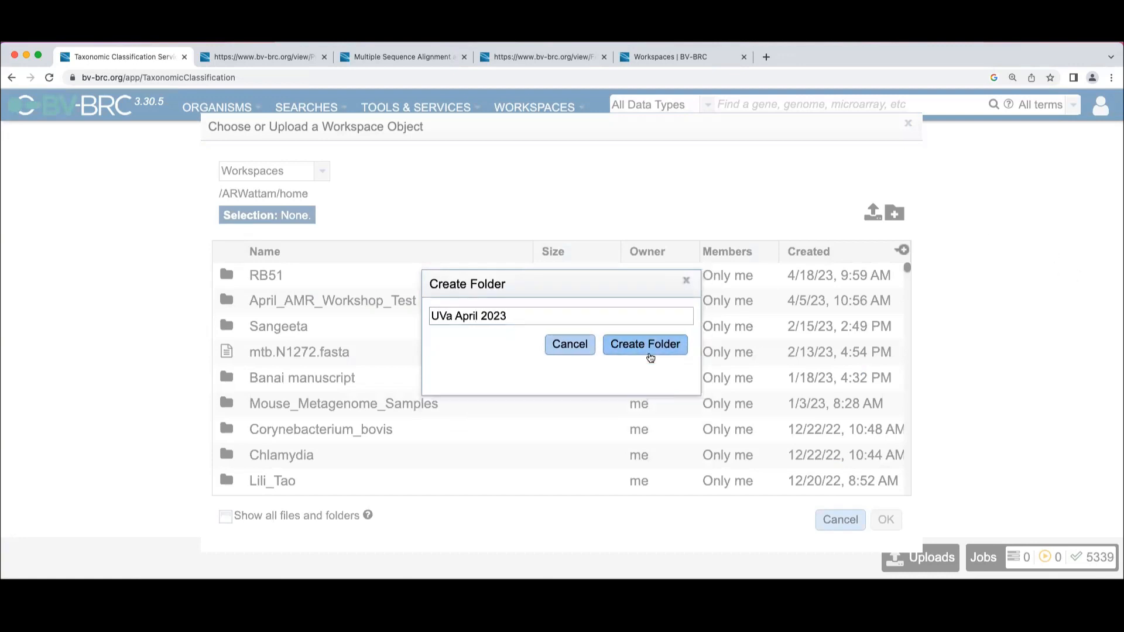
Sort the workspace items by newest creation date and open the UVa April 2023 folder
click(806, 254)
click(806, 254)
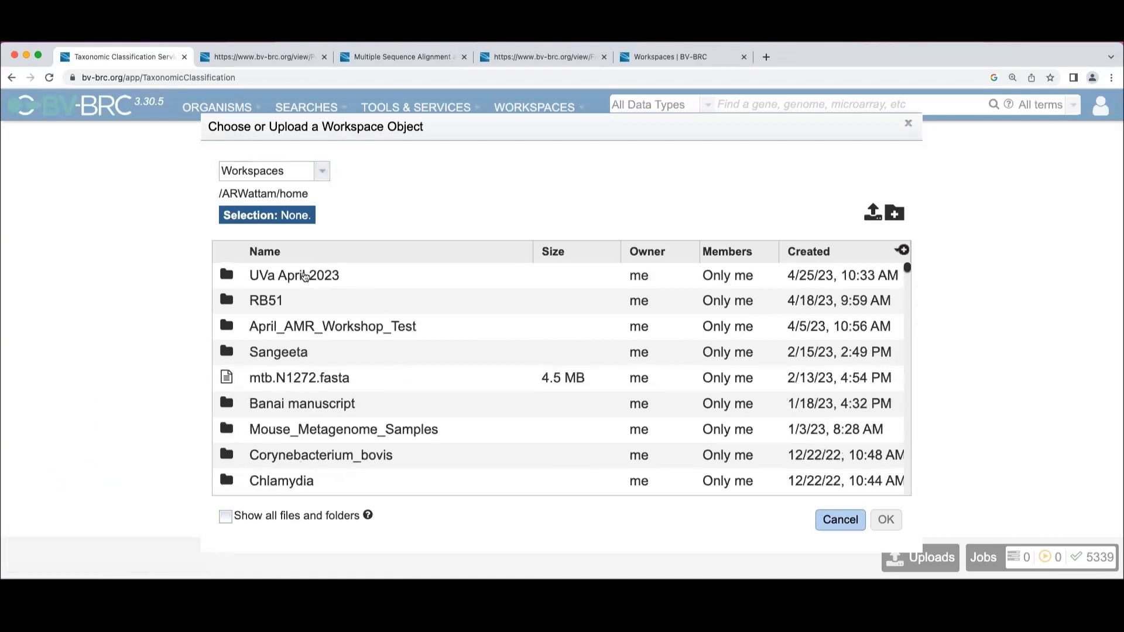
double_click(235, 282)
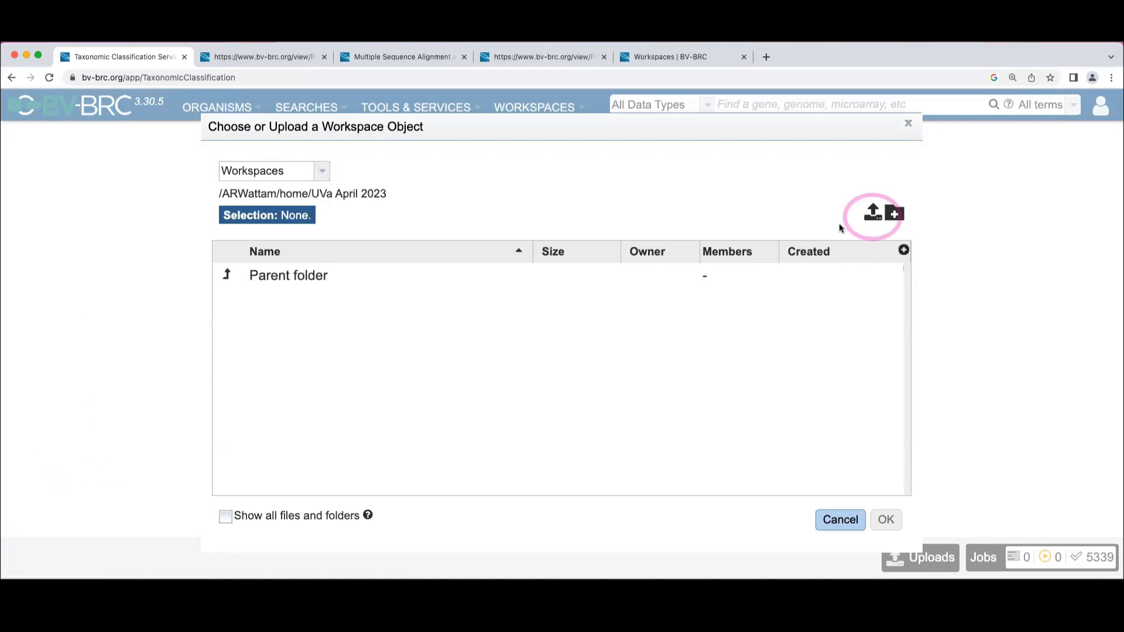
Examine the reads upload form, its local file selection and accepted formats, and leave without uploading anything
click(872, 214)
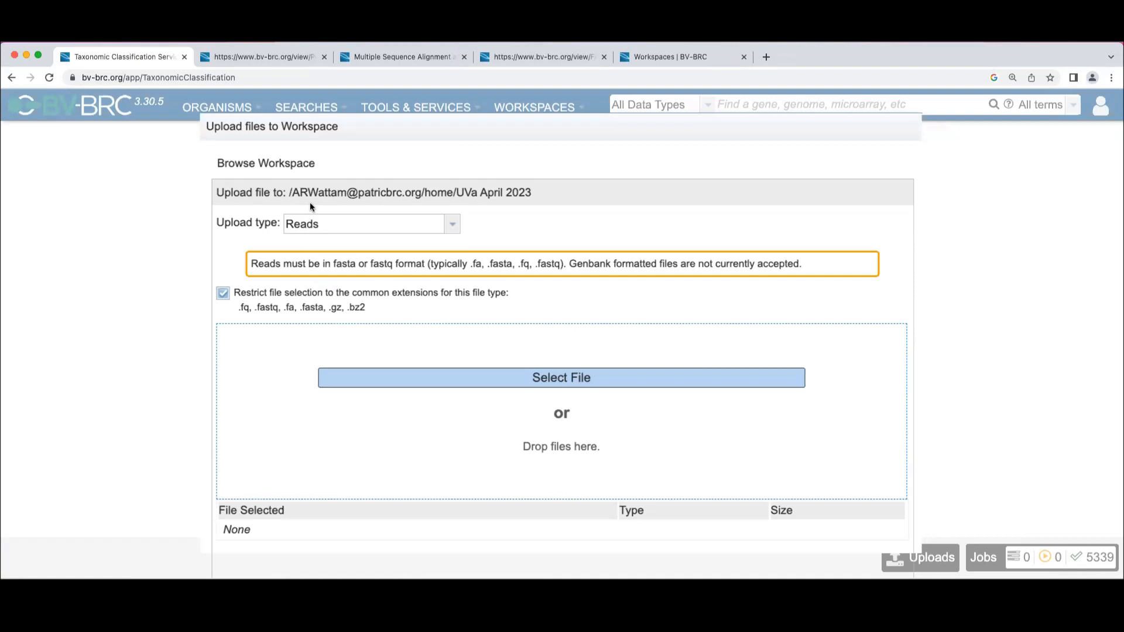
click(498, 380)
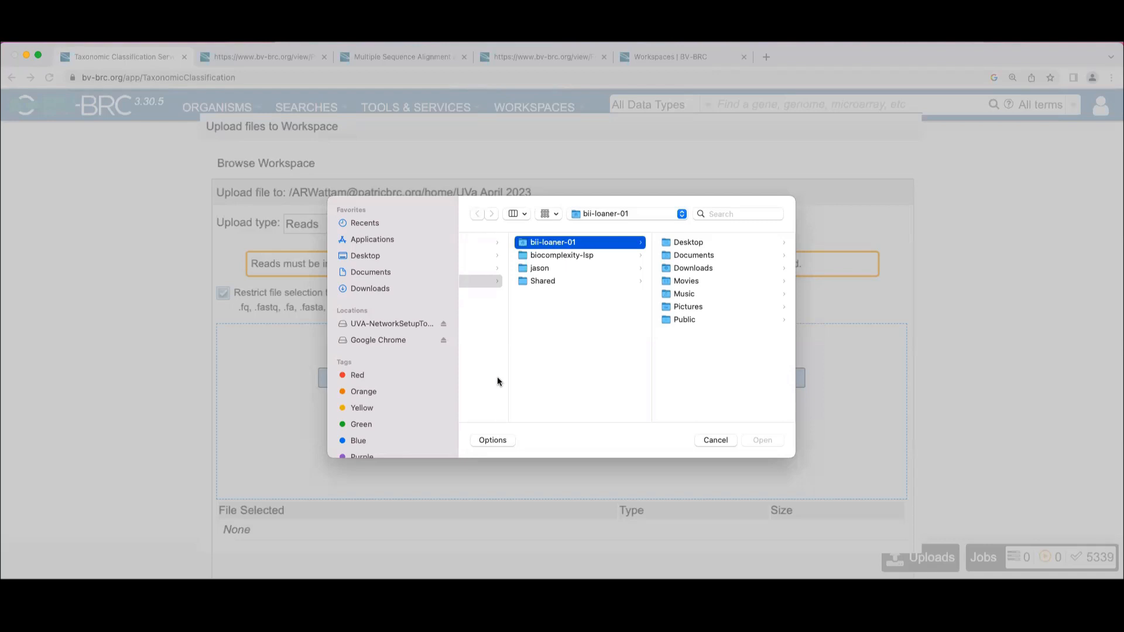
click(714, 441)
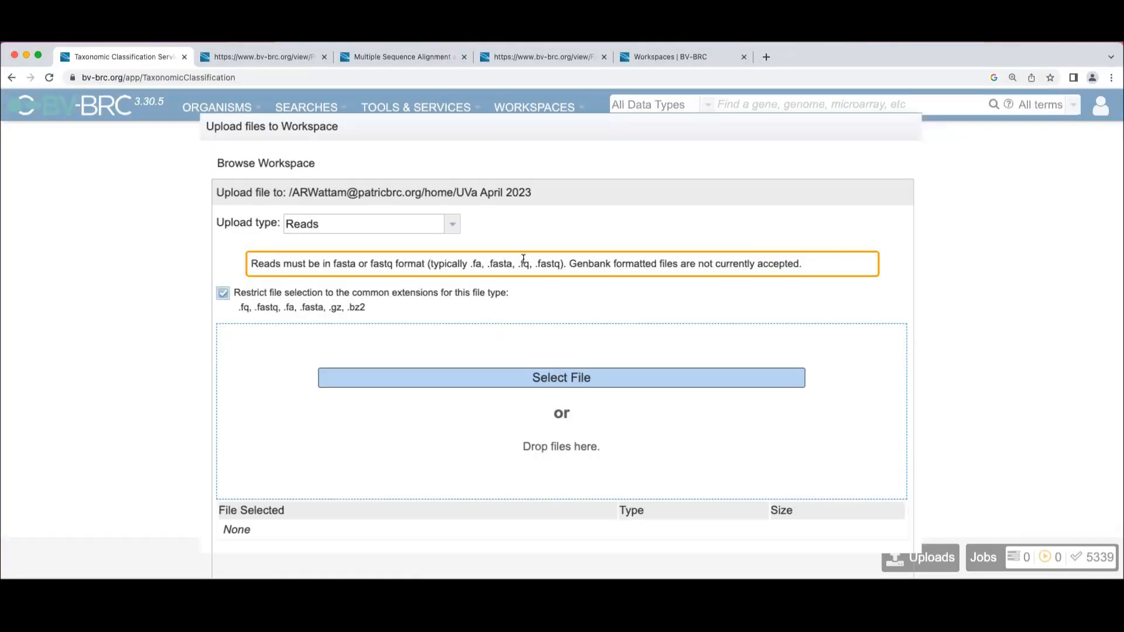
drag(561, 264, 468, 262)
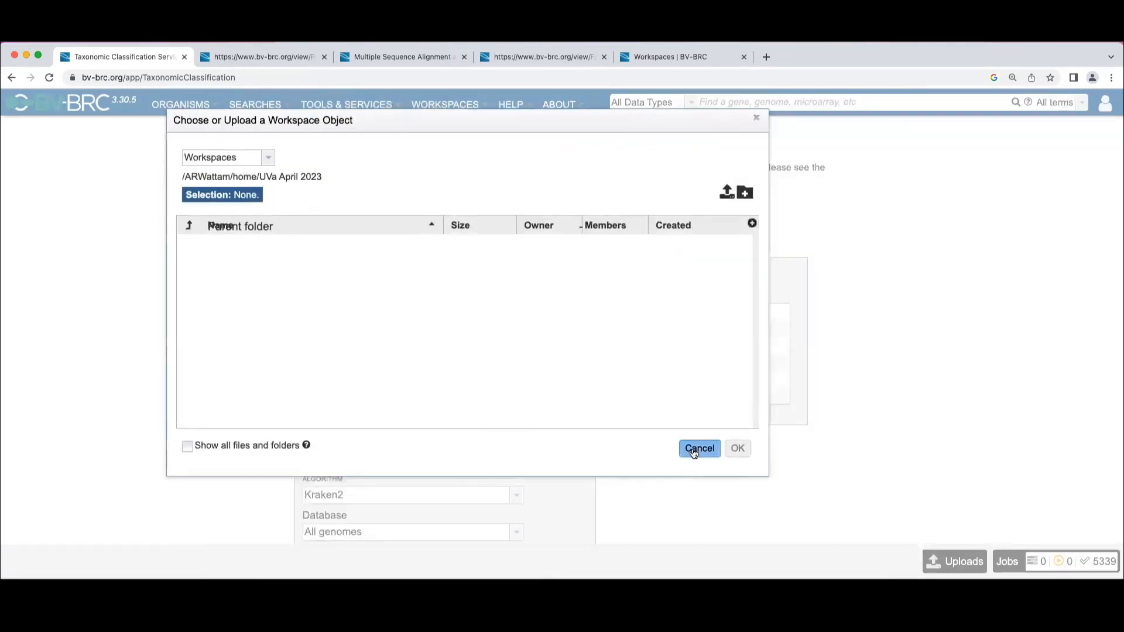
click(693, 448)
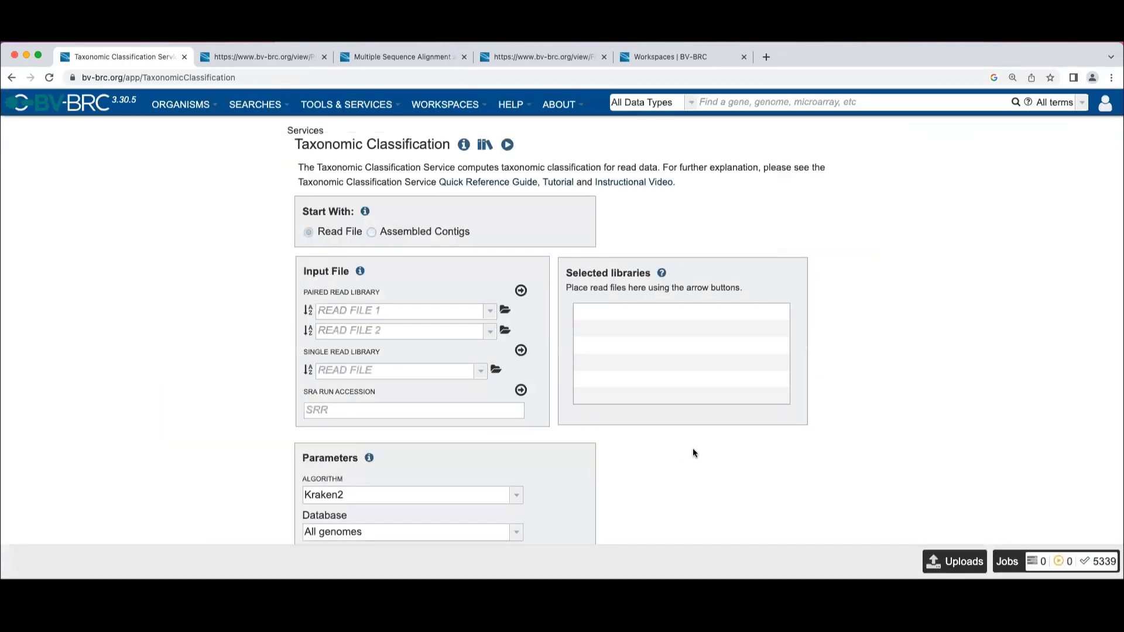
In the second browser tab, open the Taxonomic_Classification folder inside AMR_Workshop of the public BV-BRC Workshop workspace
click(272, 55)
mouse_move(445, 105)
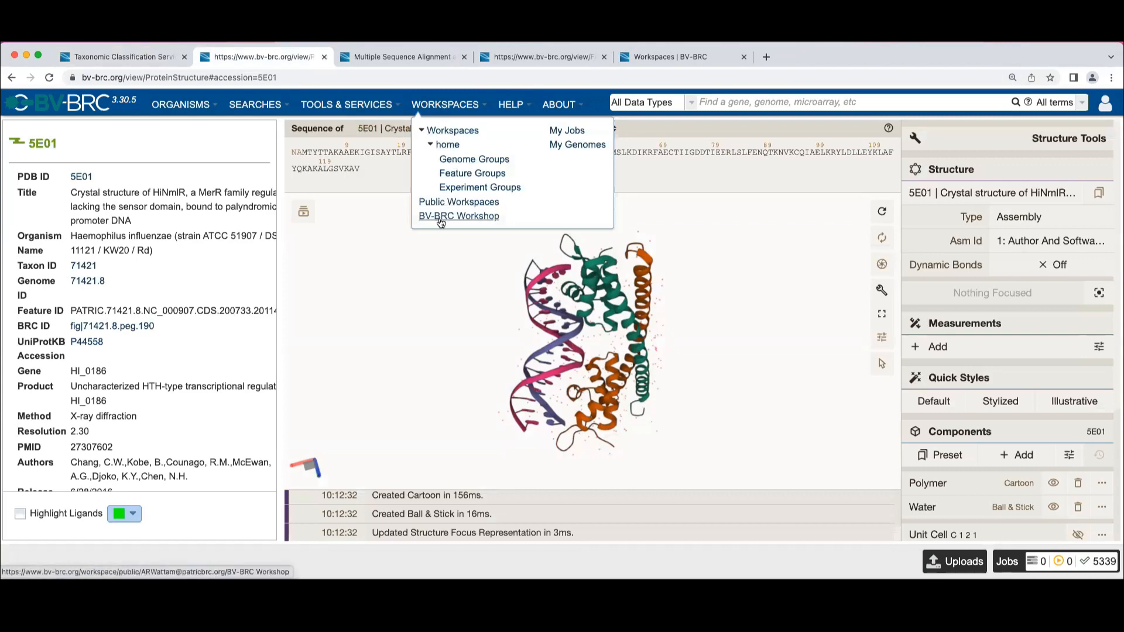
click(441, 220)
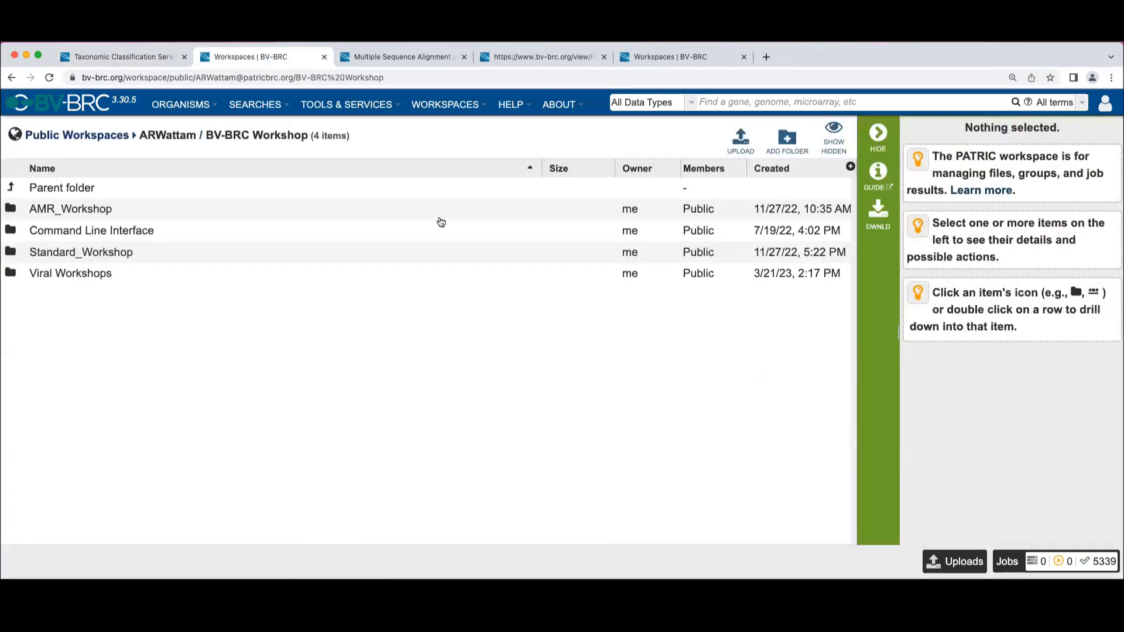
click(12, 209)
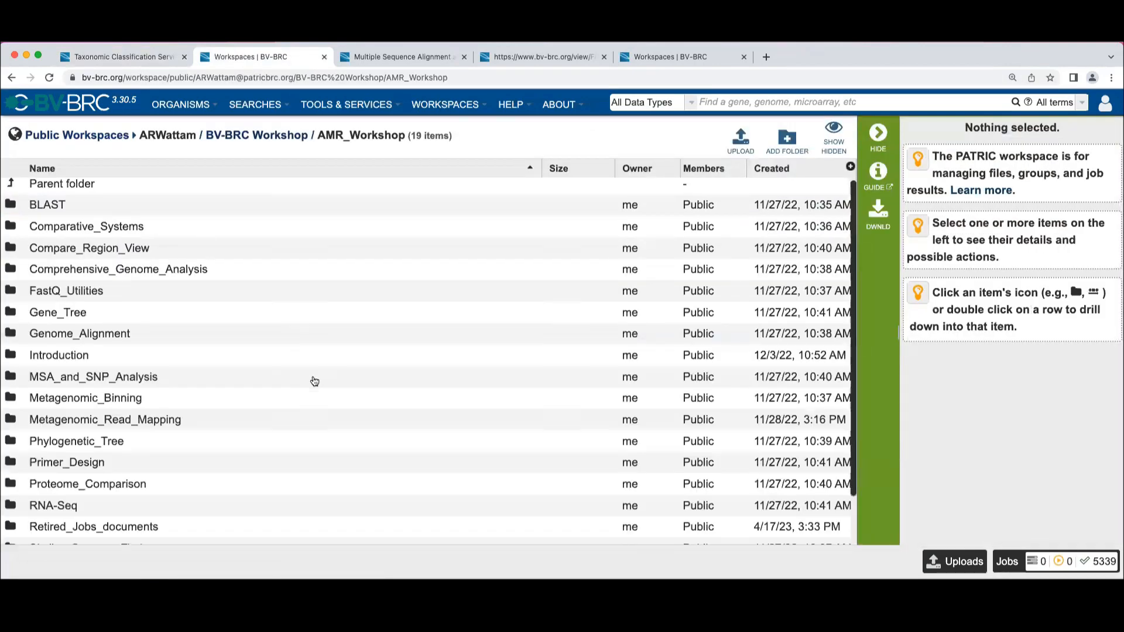
scroll(314, 381, down, 2)
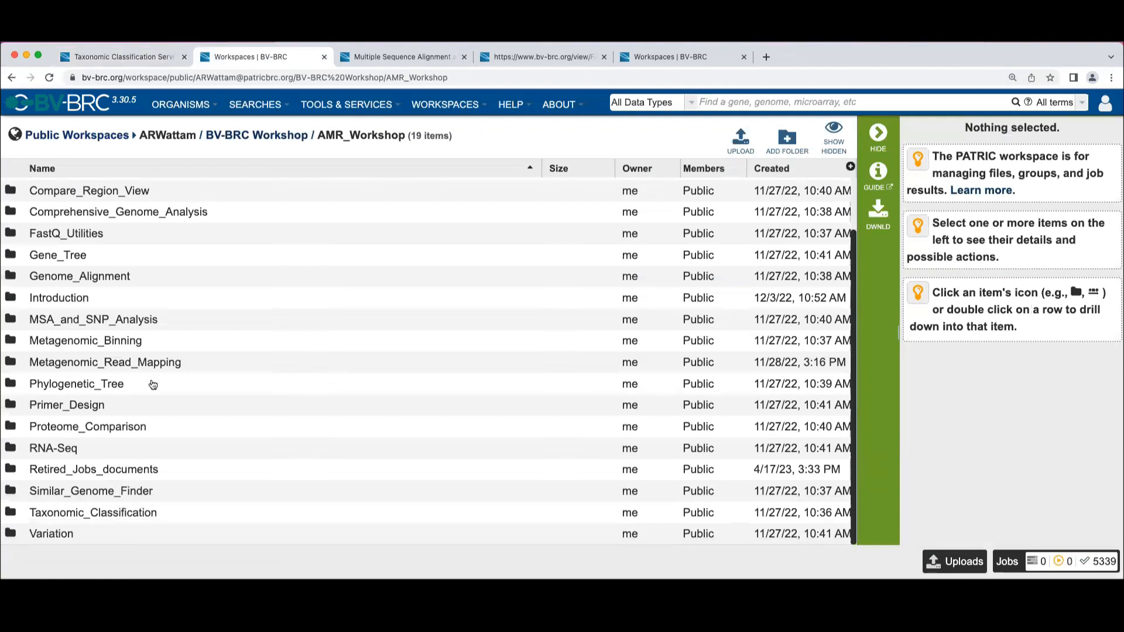
click(11, 513)
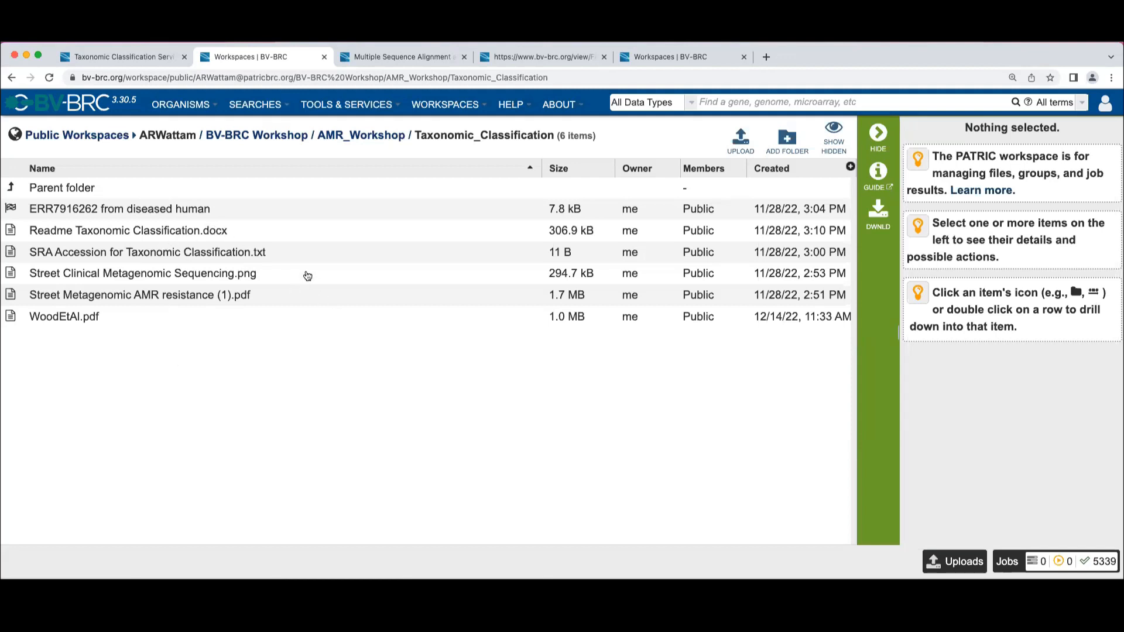
View "SRA Accession for Taxonomic Classification.txt" and copy the run accession it contains
click(300, 252)
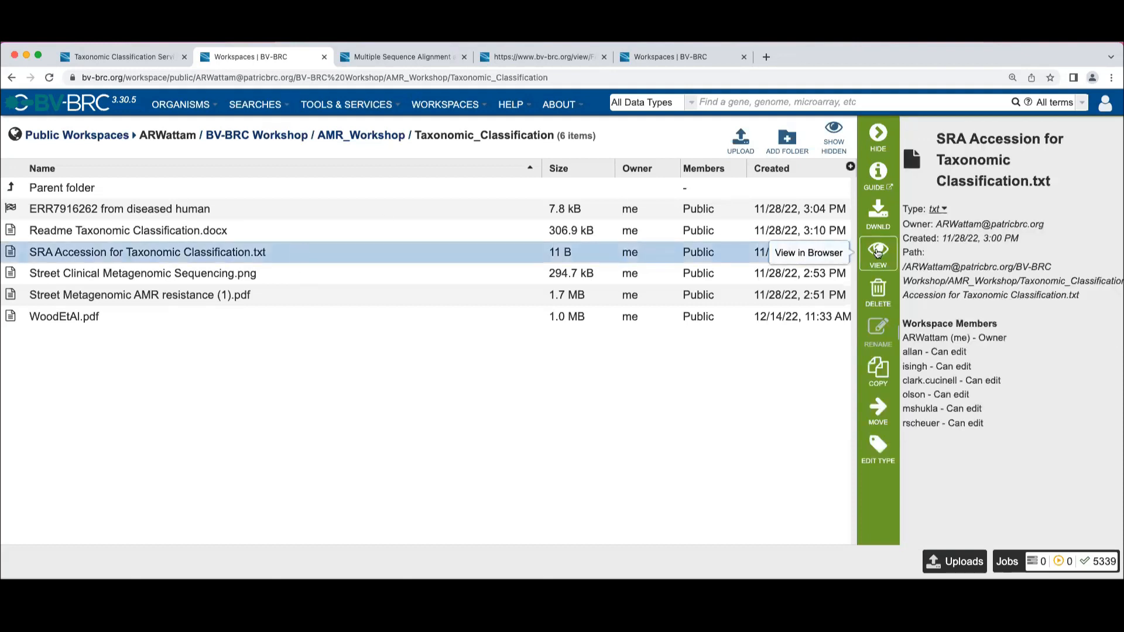
click(878, 253)
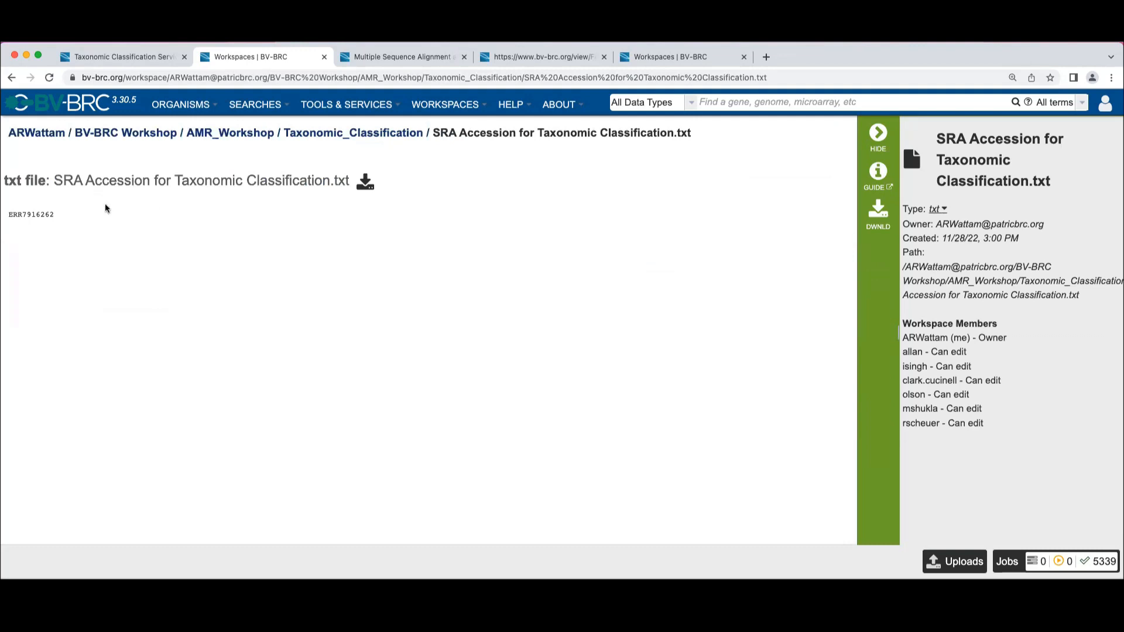
drag(55, 216, 3, 221)
key(super+c)
Find the Sequence Read Archive site with a web search in a new tab and look up run ERR7916262 there
click(767, 56)
click(746, 75)
text(se)
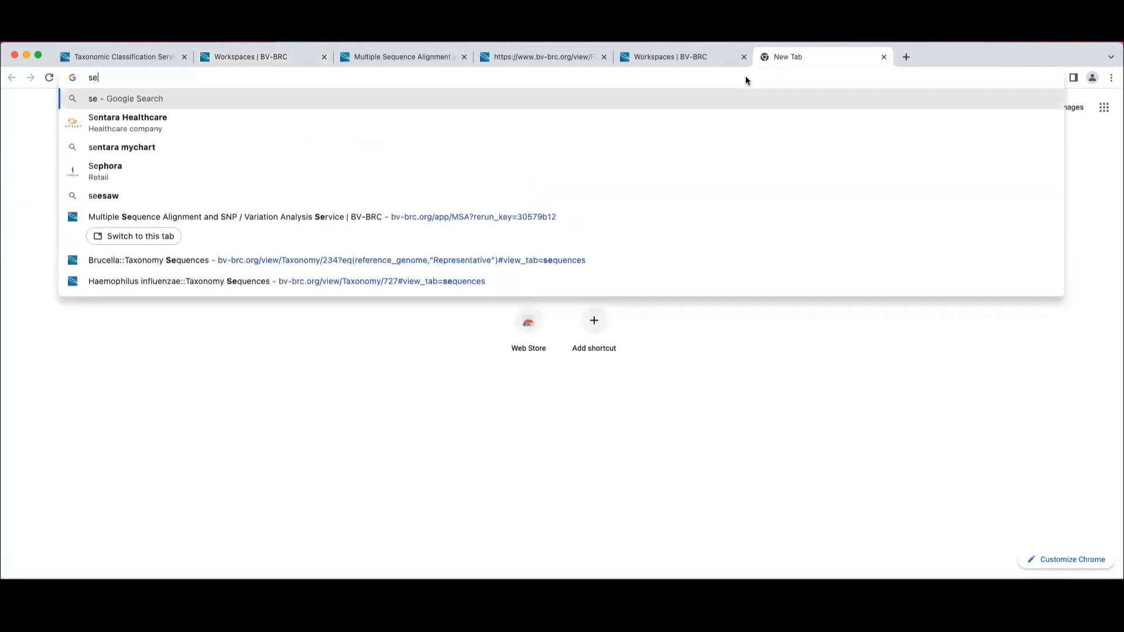
text(quence read archive)
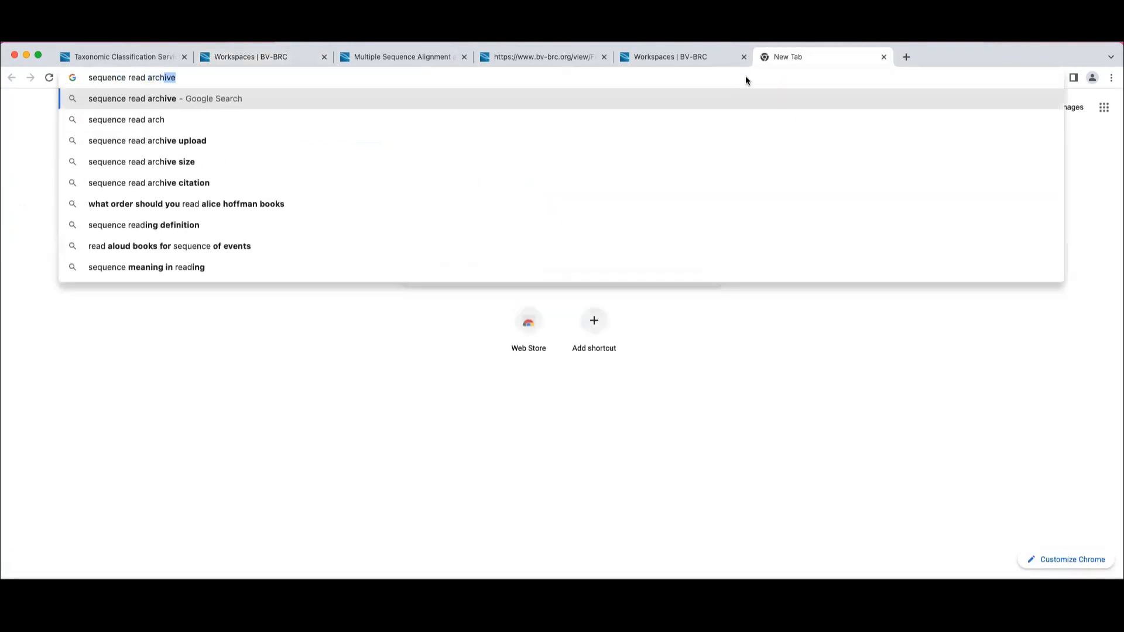
key(Return)
click(198, 237)
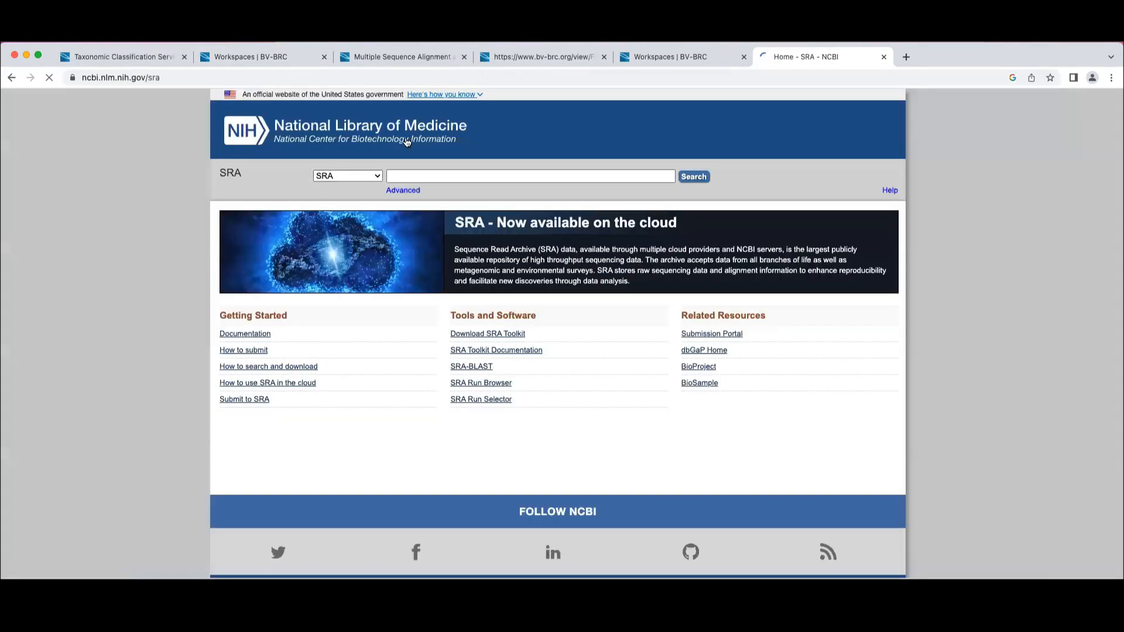
click(405, 174)
key(super+v)
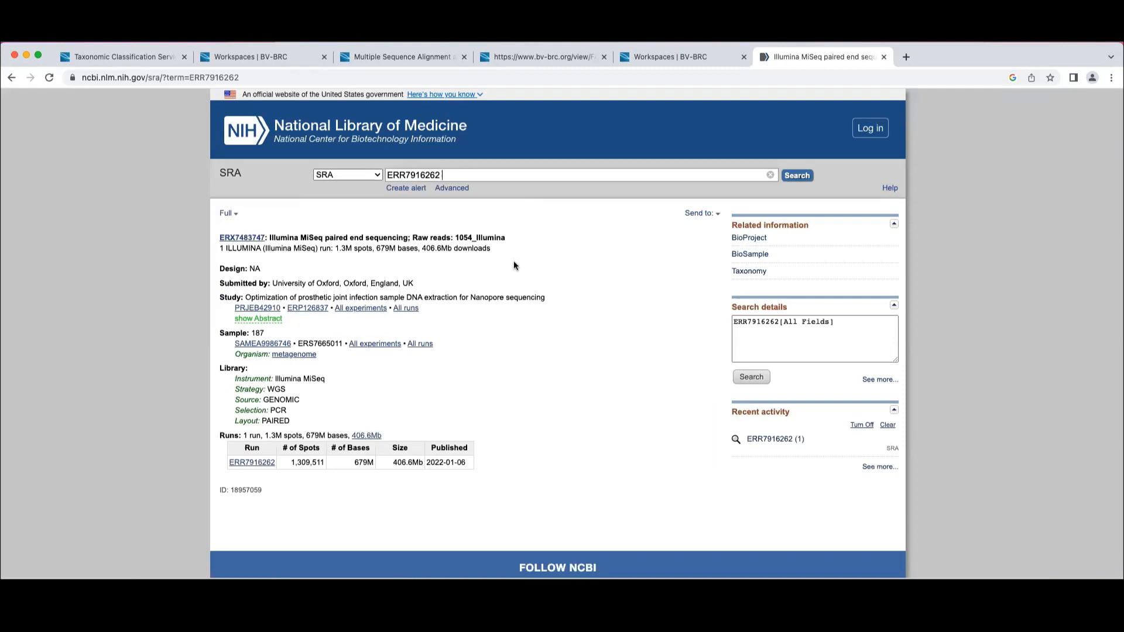
Back in the Taxonomic Classification form, enter SRA run accession ERR7916262 and add it to the selected libraries
click(154, 58)
click(321, 411)
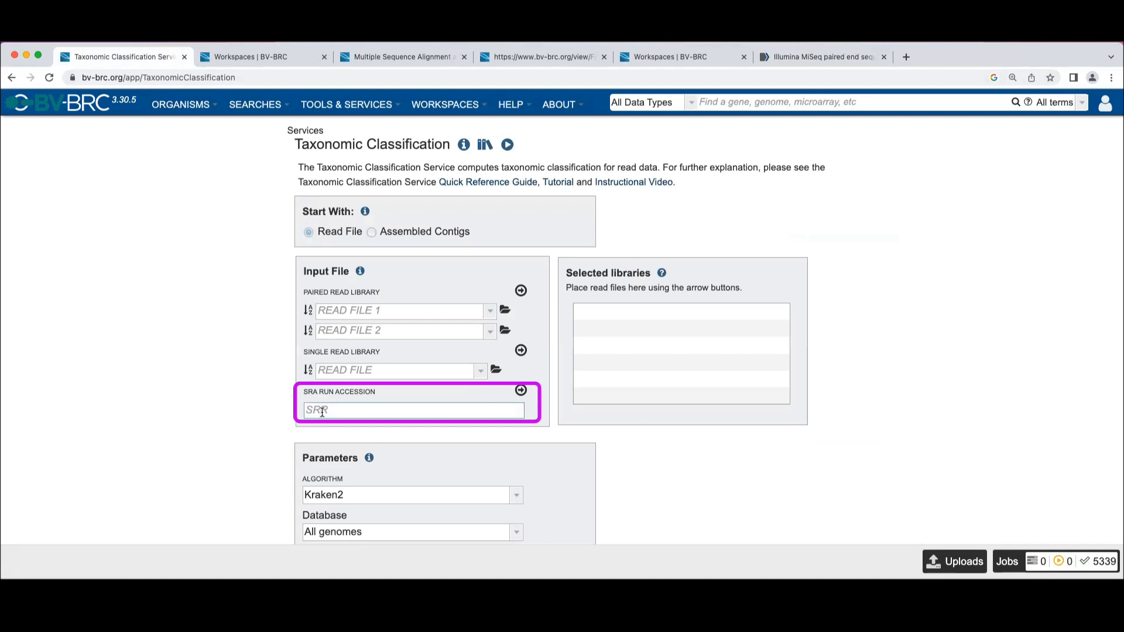
key(super+v)
click(520, 389)
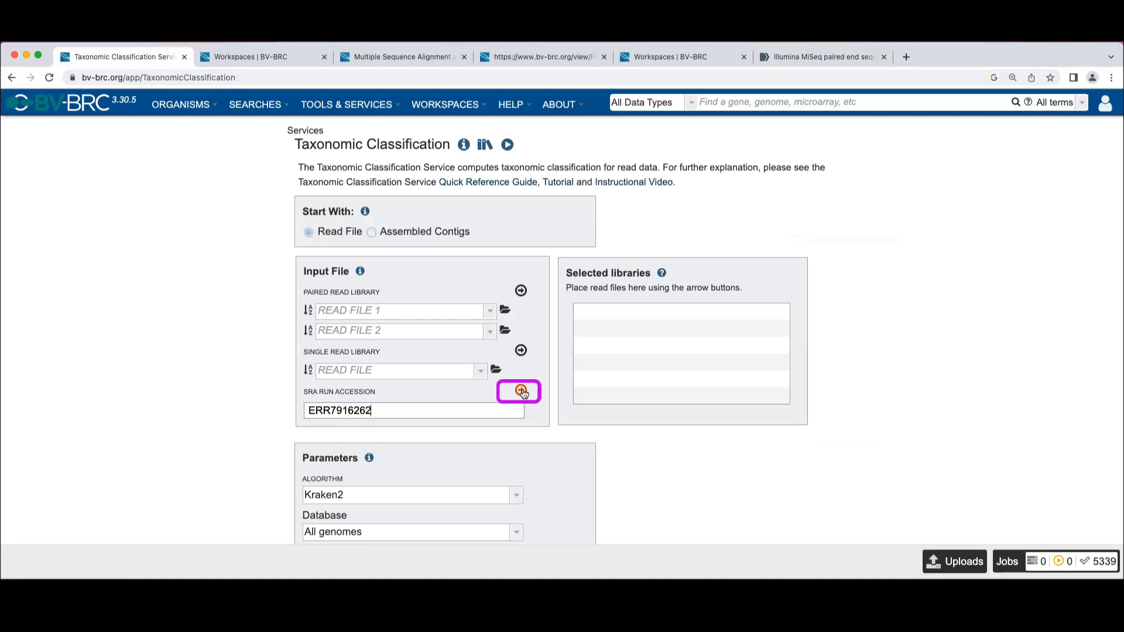
Review the service parameters and the available algorithm choices, keeping Kraken2
scroll(628, 334, down, 3)
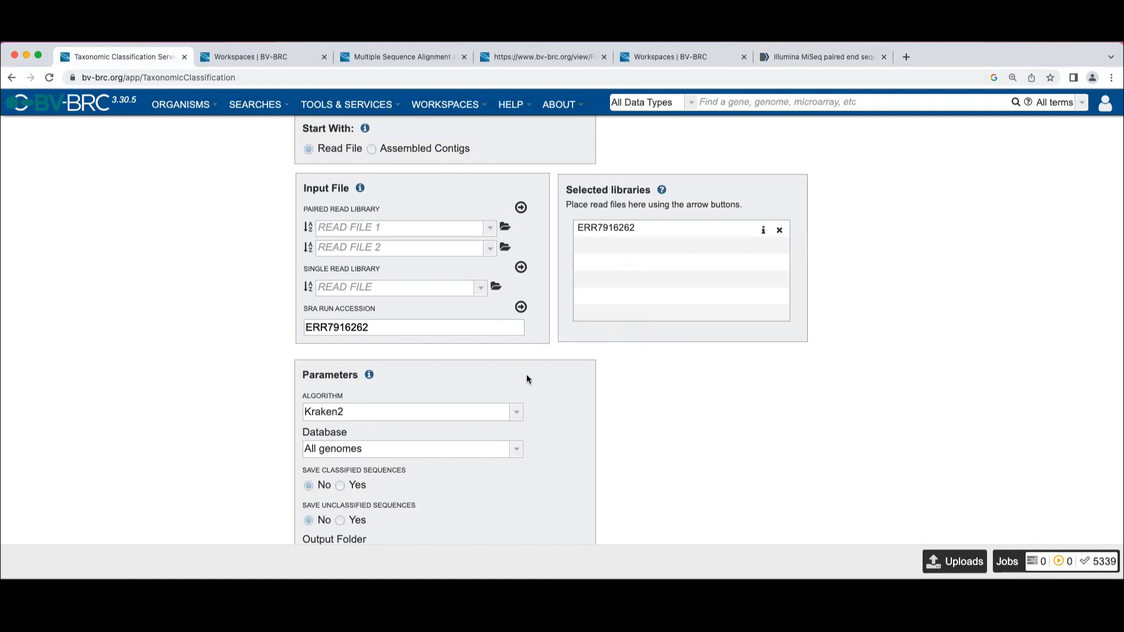
scroll(389, 413, down, 3)
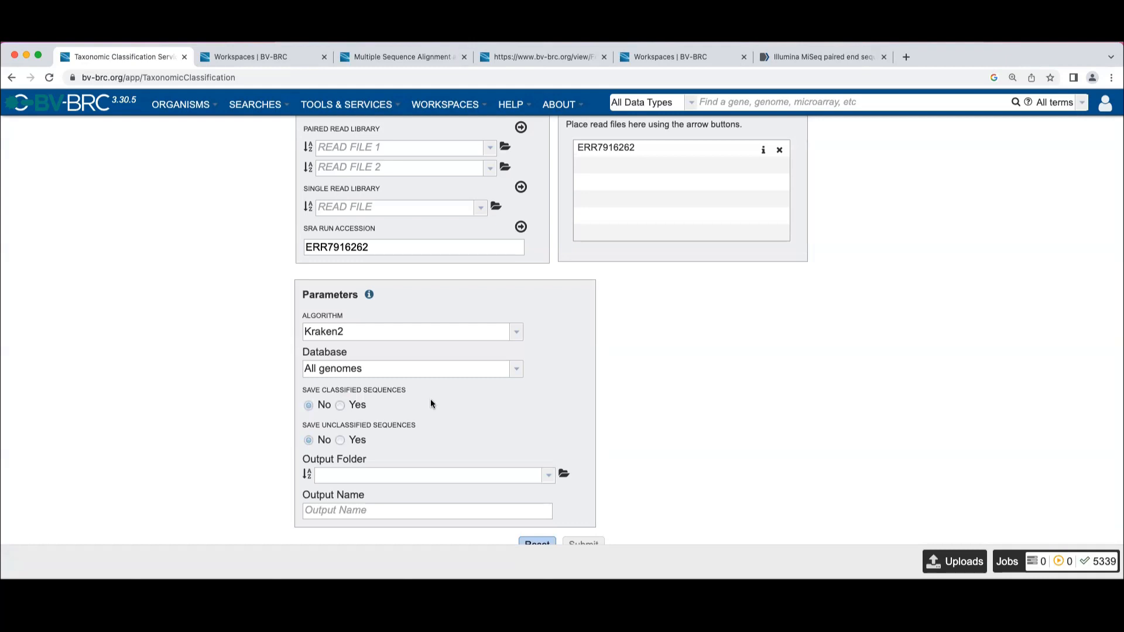
click(516, 333)
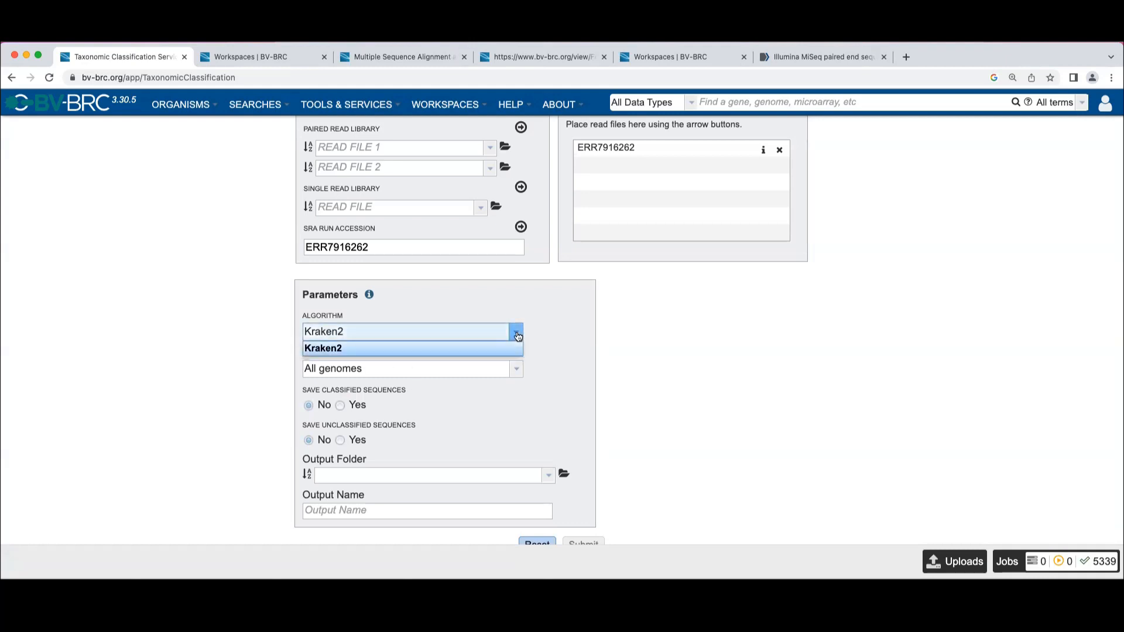
click(518, 333)
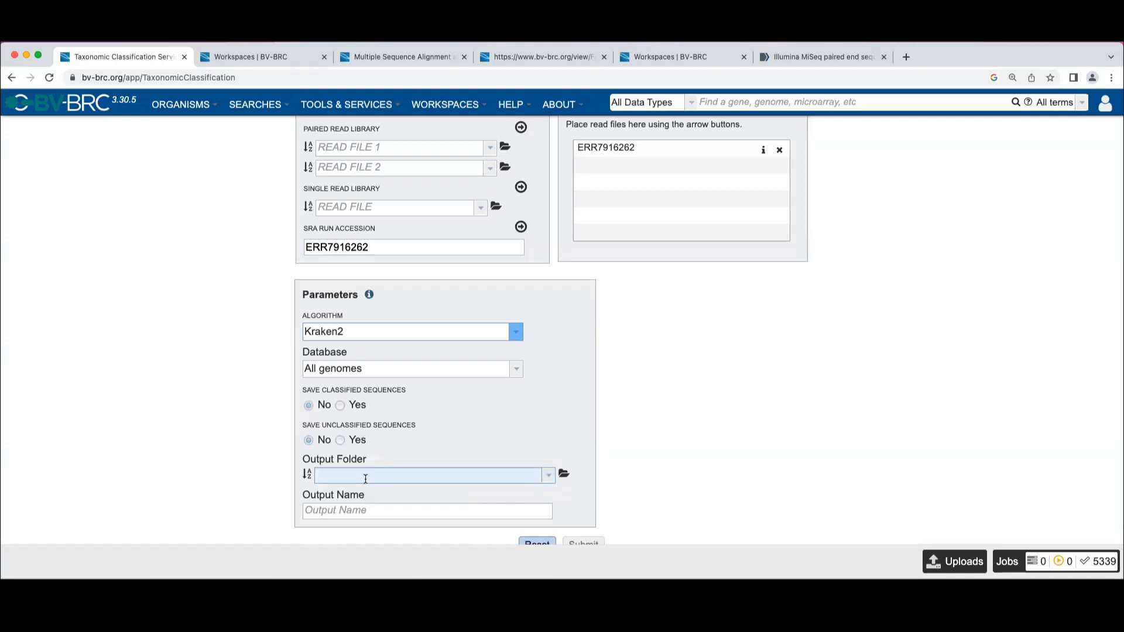
click(342, 479)
text(Brucella analysis)
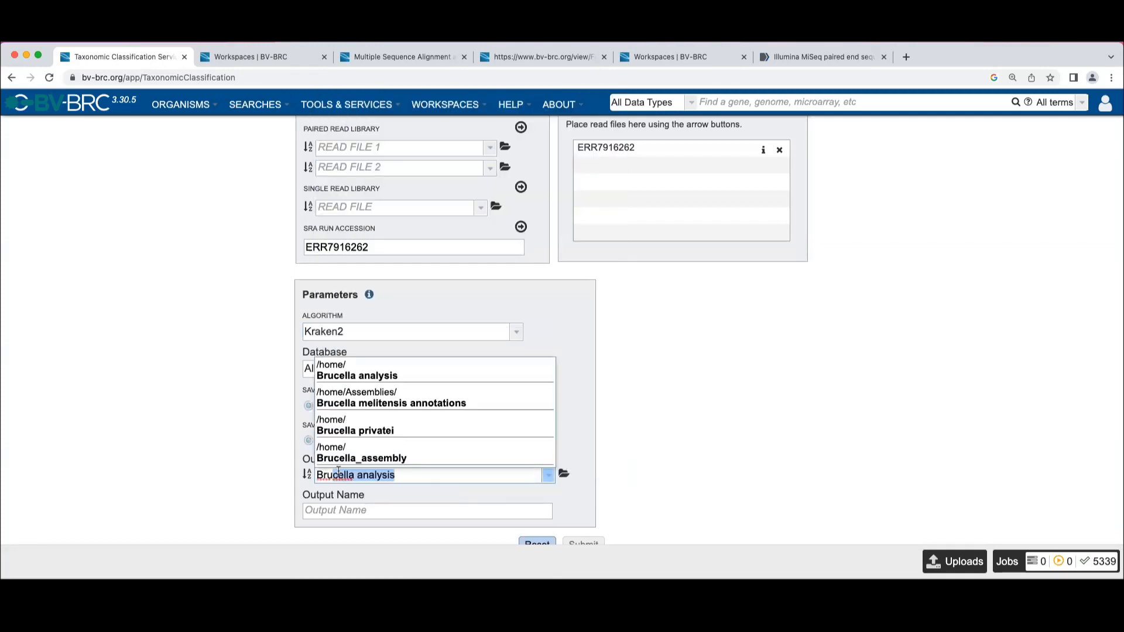
click(405, 485)
click(404, 474)
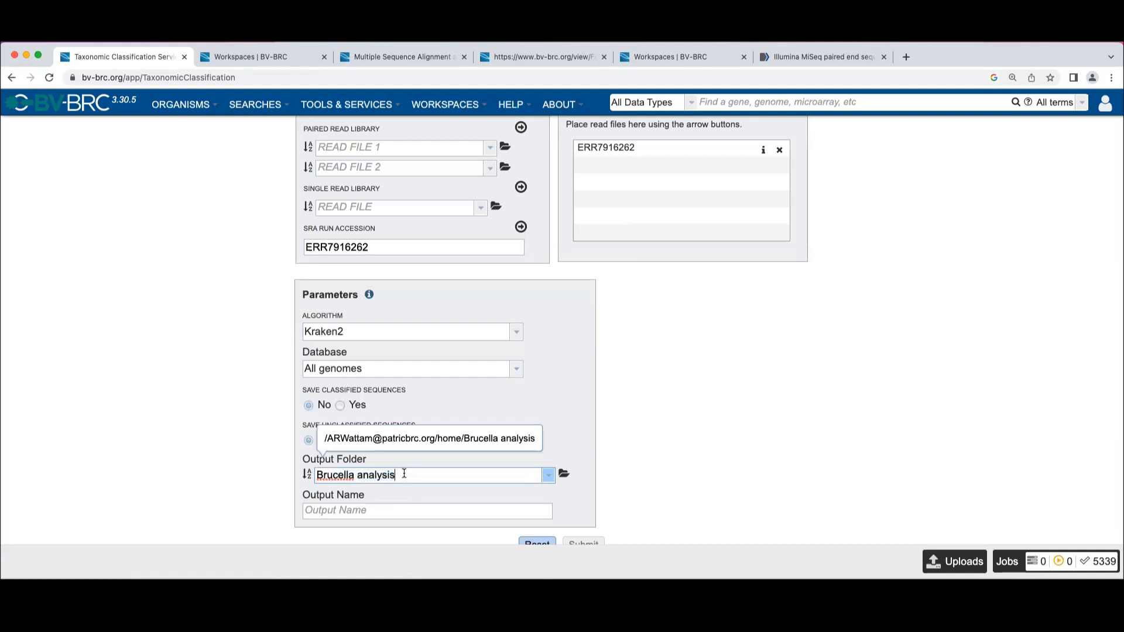
key(BackSpace)
key(BackSpace)
key(BackSpace)
key(BackSpace)
key(BackSpace)
key(BackSpace)
key(BackSpace)
key(BackSpace)
key(BackSpace)
key(BackSpace)
key(BackSpace)
key(BackSpace)
key(BackSpace)
key(BackSpace)
key(BackSpace)
key(BackSpace)
key(BackSpace)
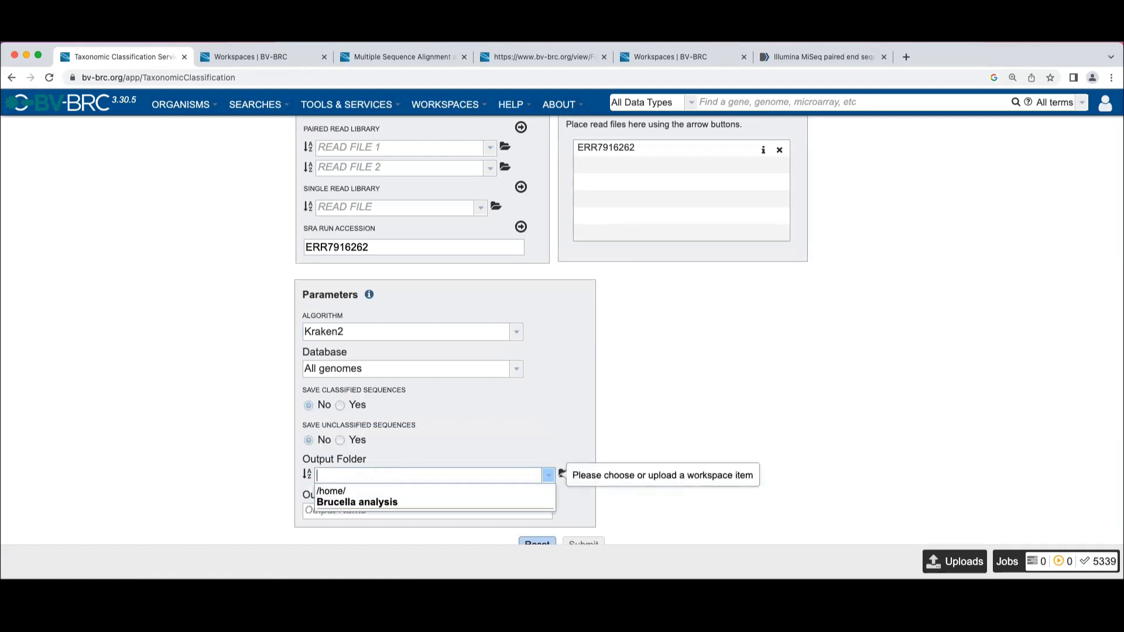
Set the output folder to "UVa Workshop" by searching the existing workspace folders for UVa
click(540, 400)
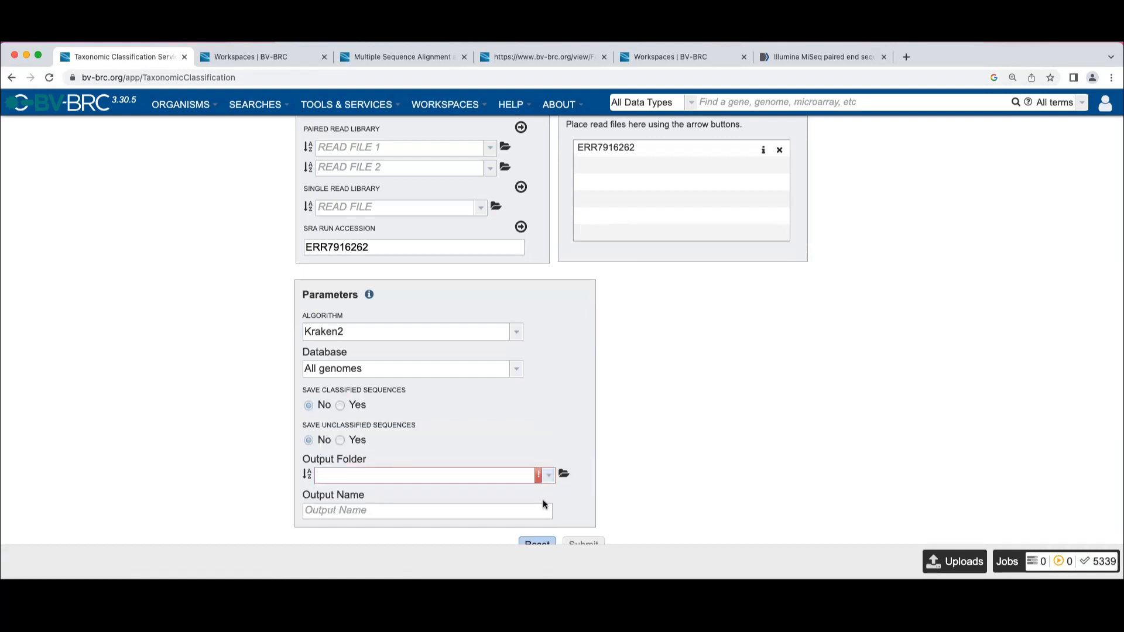
click(550, 479)
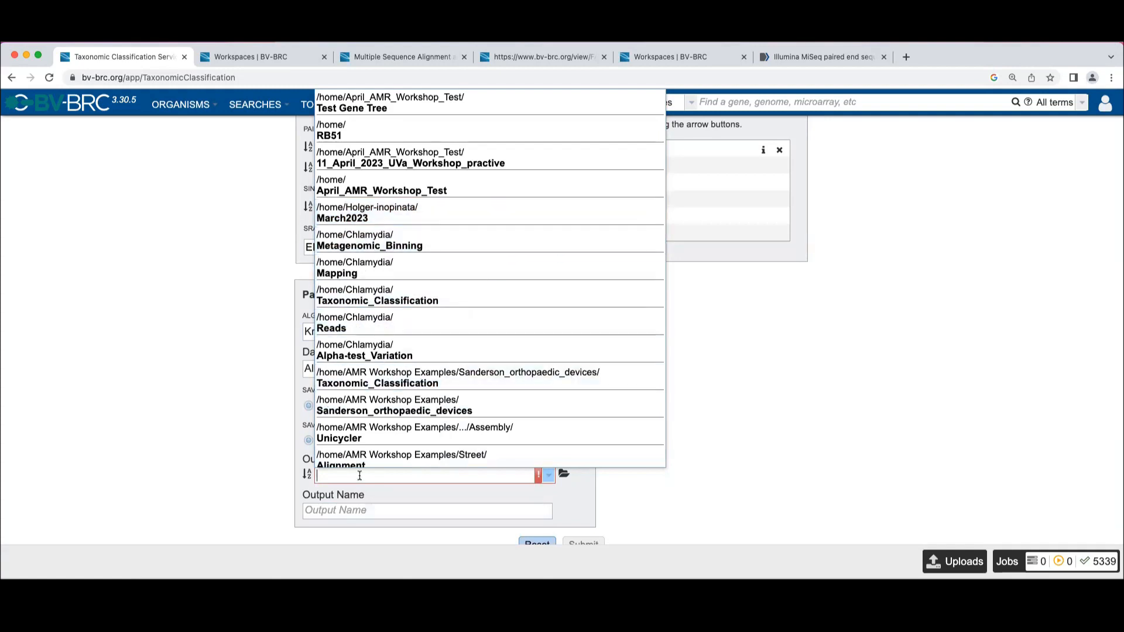
text(UVa Workshop)
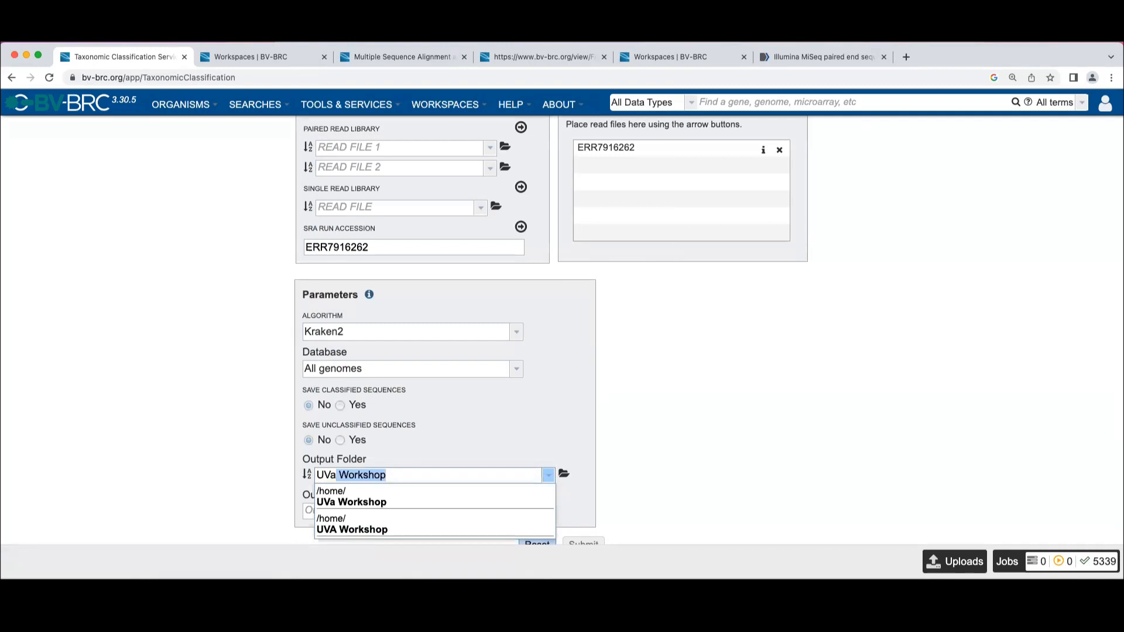
key(Return)
Browse the home workspace folders by newest creation date and choose "UVa April 2023" as the output folder
click(564, 474)
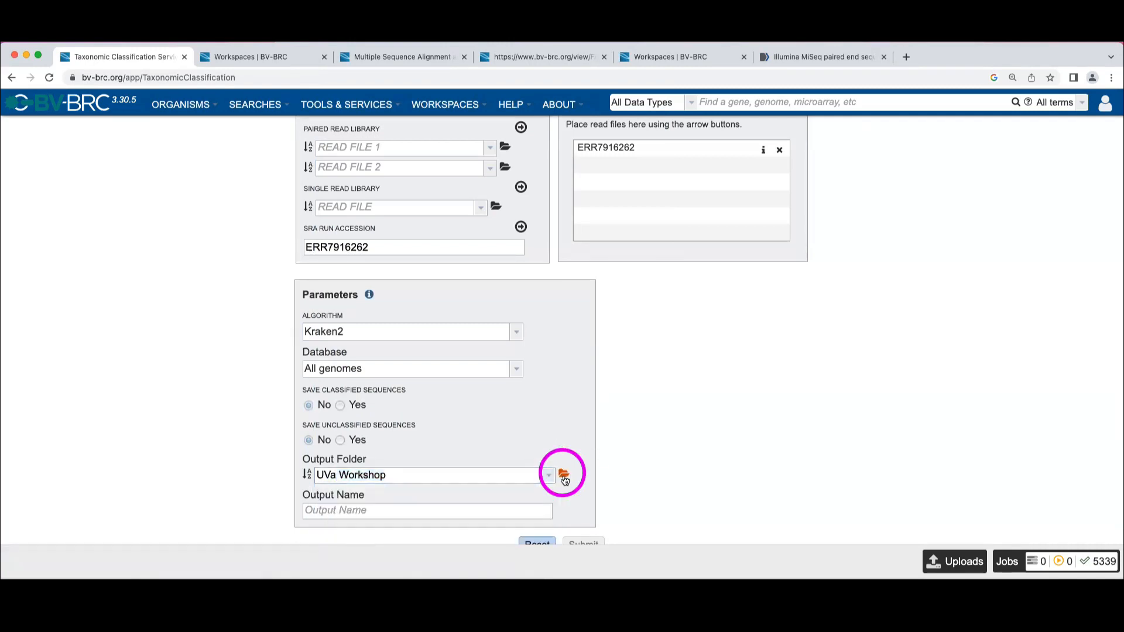
click(767, 228)
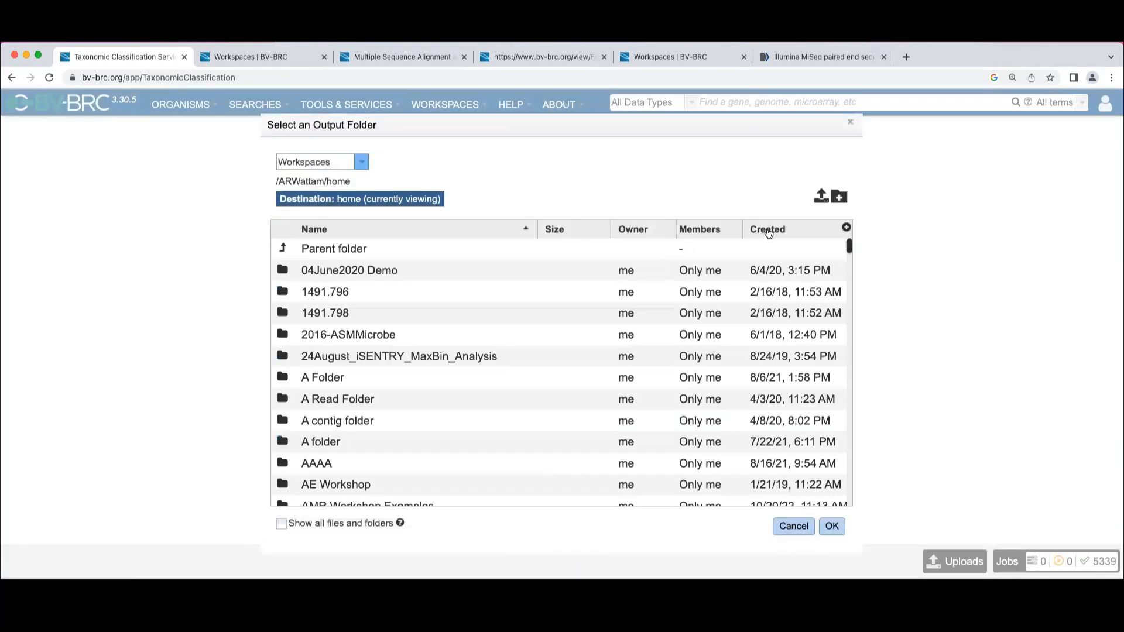
click(408, 253)
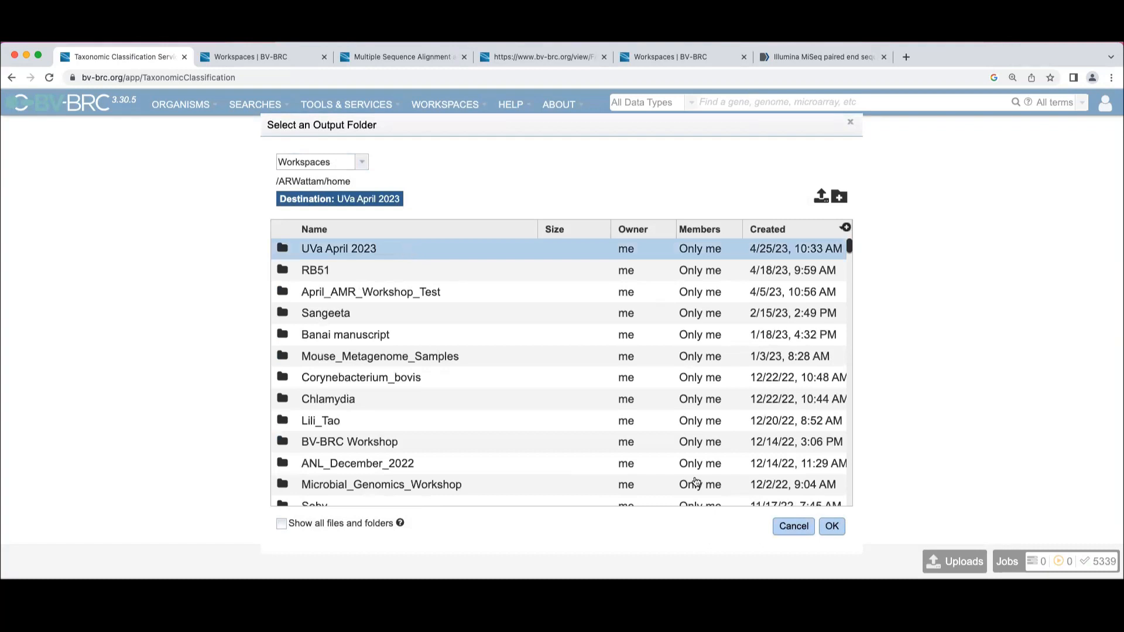
click(832, 526)
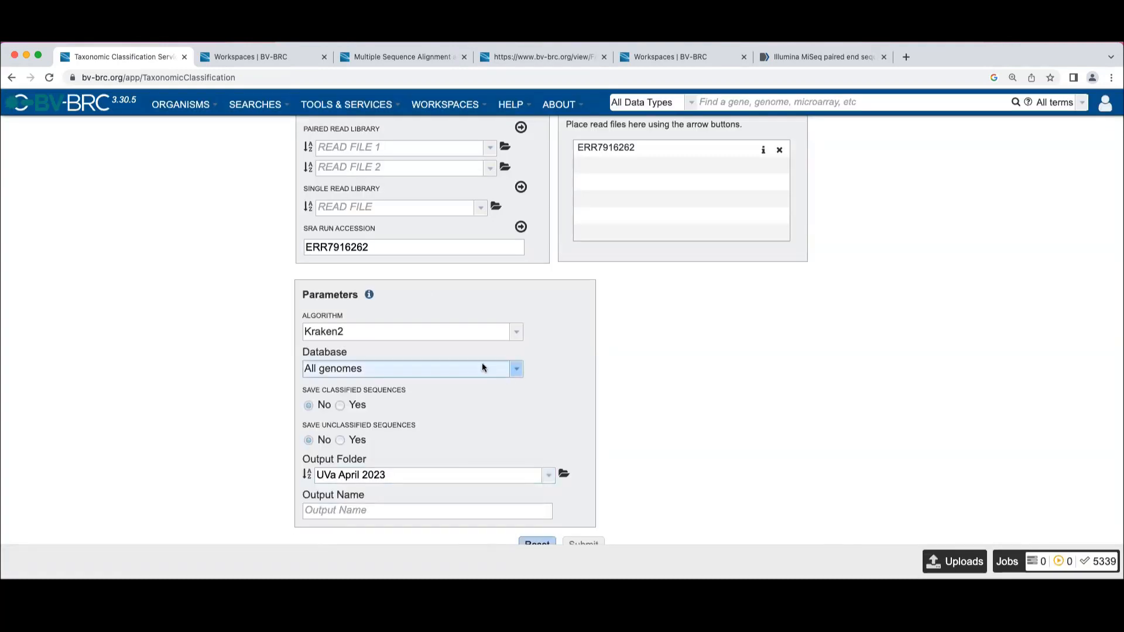
Reuse the SRA run accession to name the output ERR7916262_test and submit the classification job
drag(371, 251, 305, 242)
key(super+c)
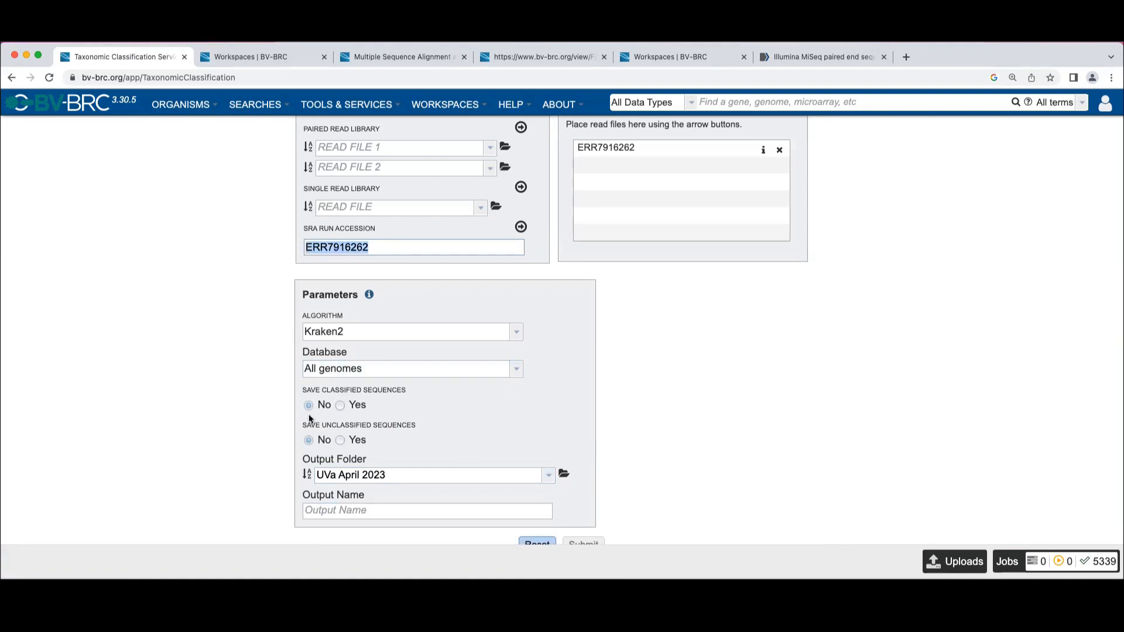
click(320, 512)
key(super+v)
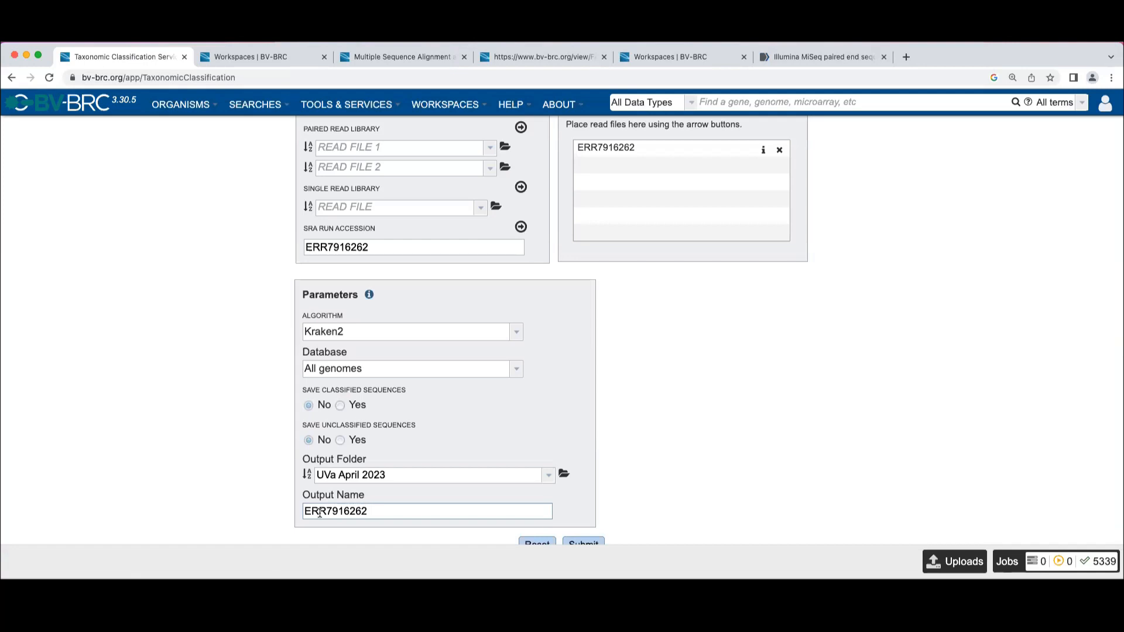
text(_test)
scroll(572, 342, down, 1)
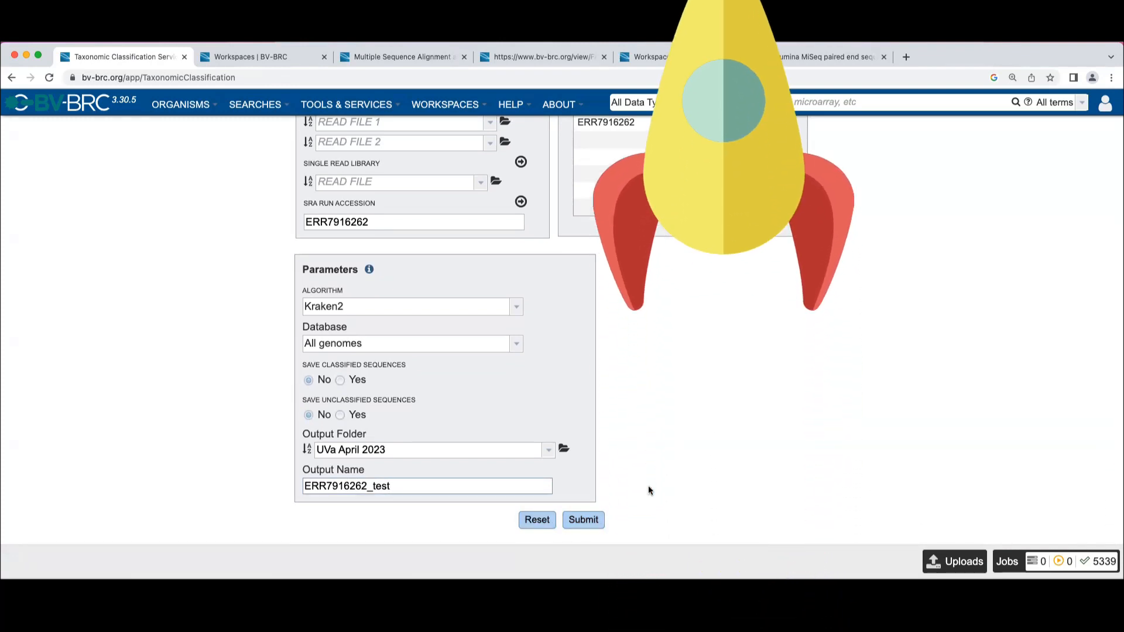
click(582, 520)
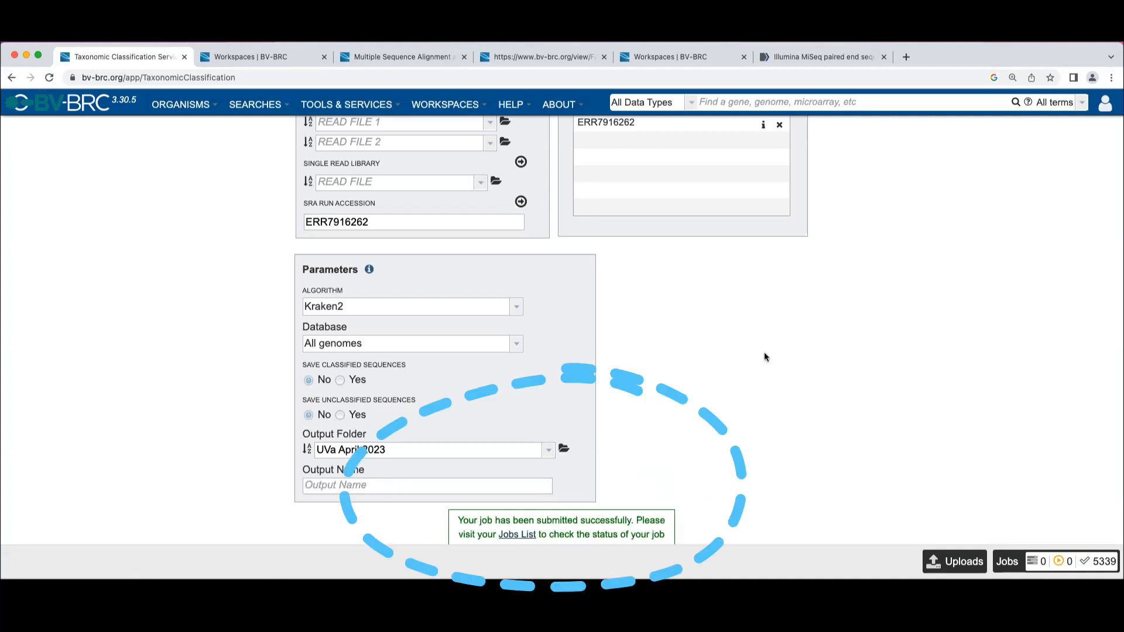
Review the submitted form, then open the job status list to check on submitted jobs
scroll(765, 357, down, 2)
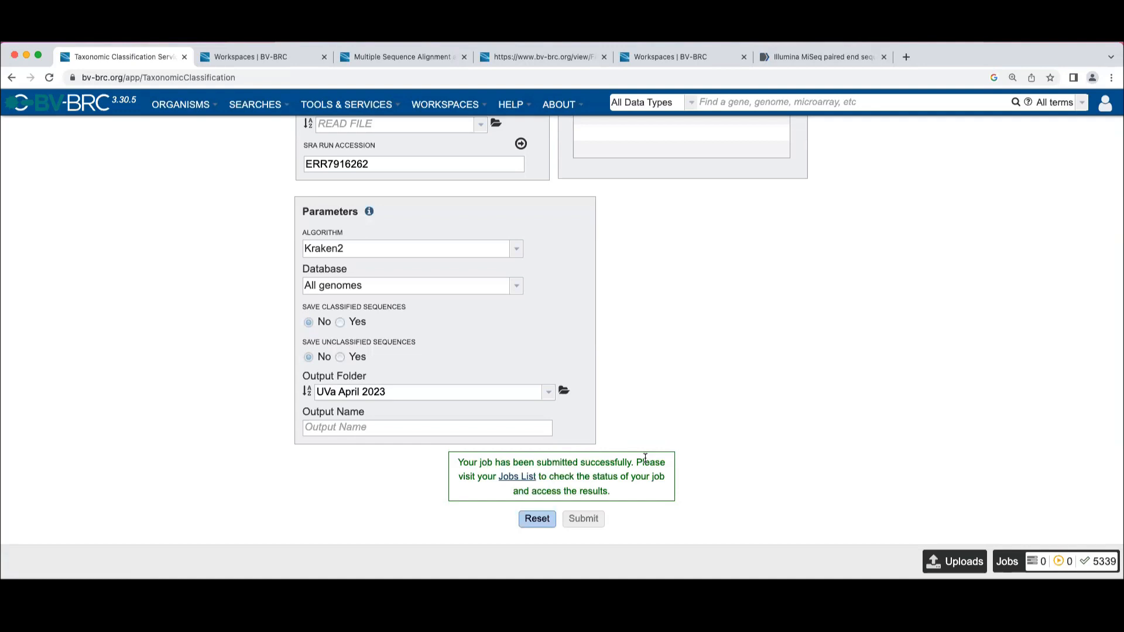
scroll(645, 458, up, 5)
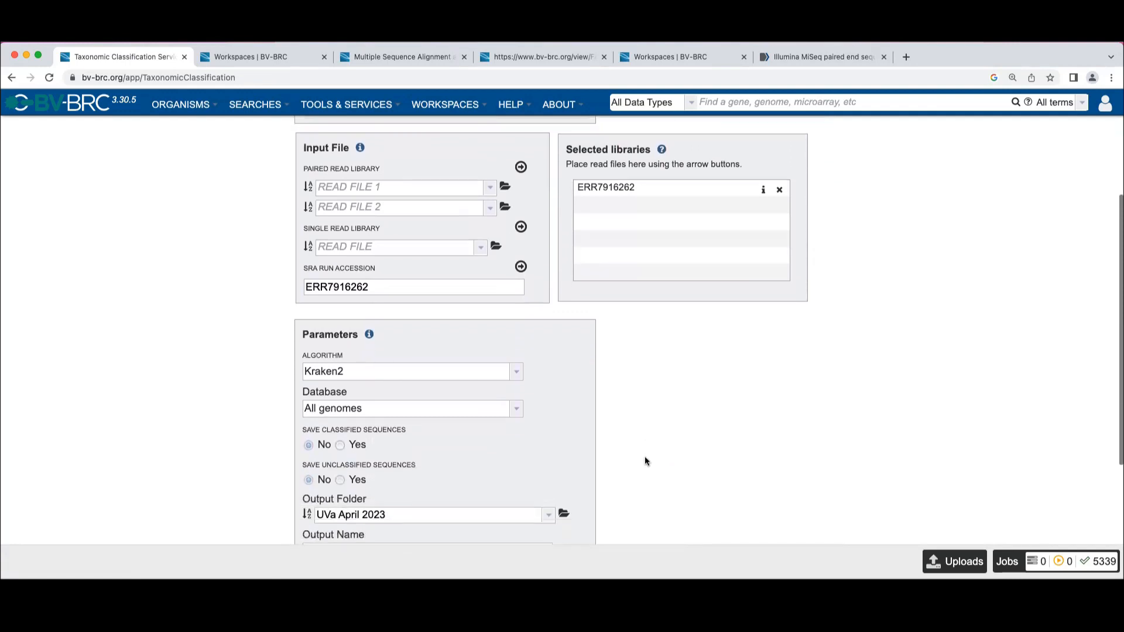
scroll(646, 462, up, 5)
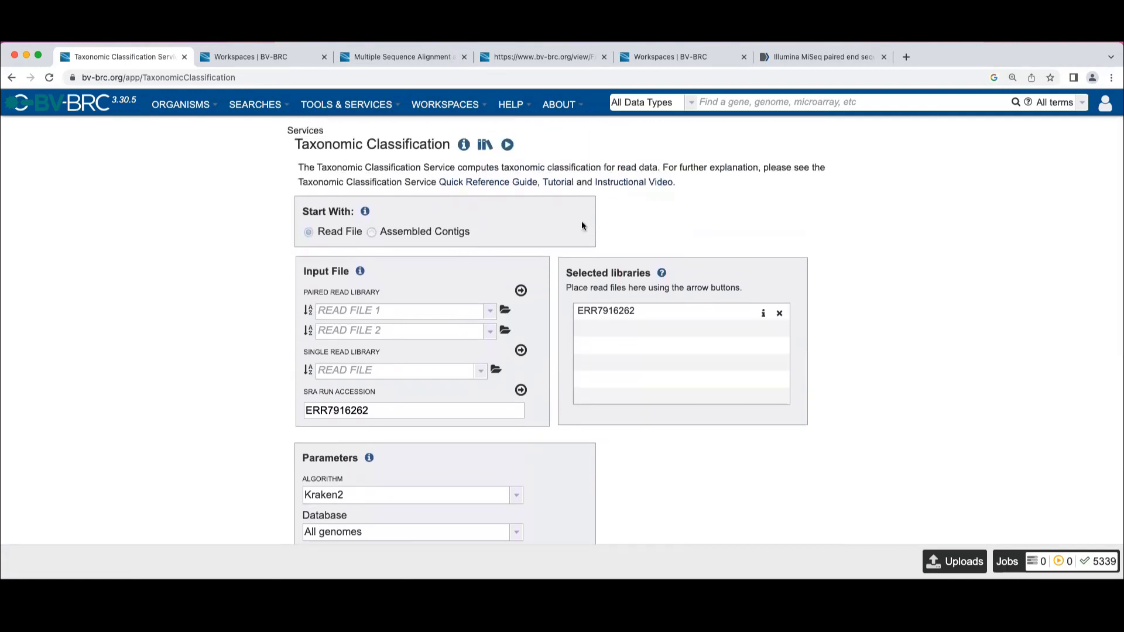
click(445, 105)
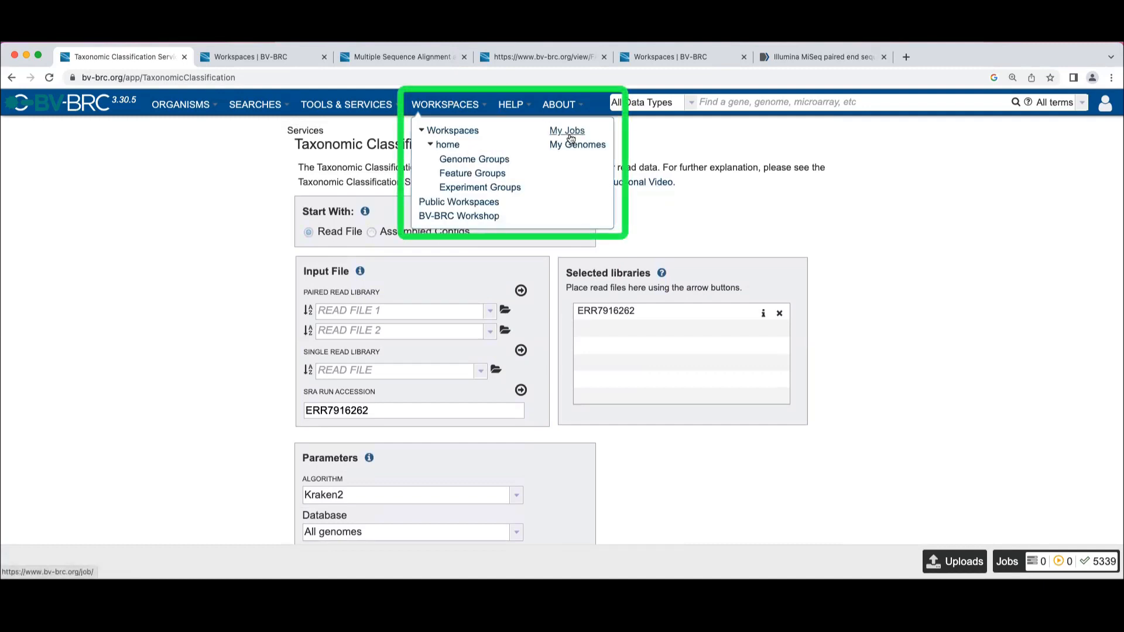
click(1006, 562)
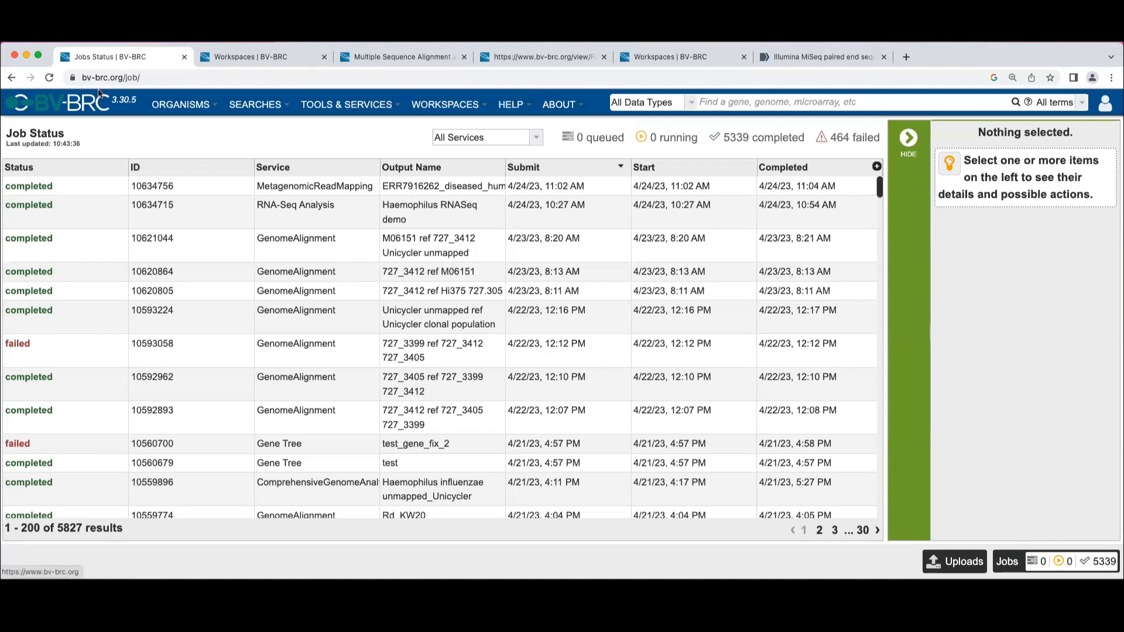
Open a fresh Taxonomic Classification form and examine its input options when starting with assembled contigs
mouse_move(347, 106)
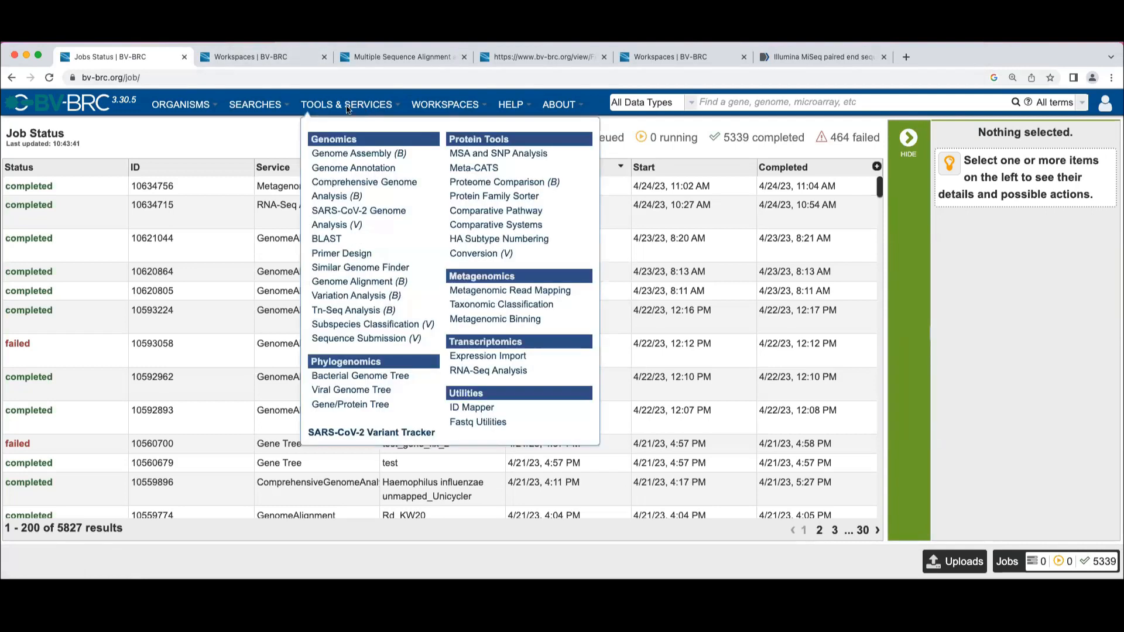
click(503, 305)
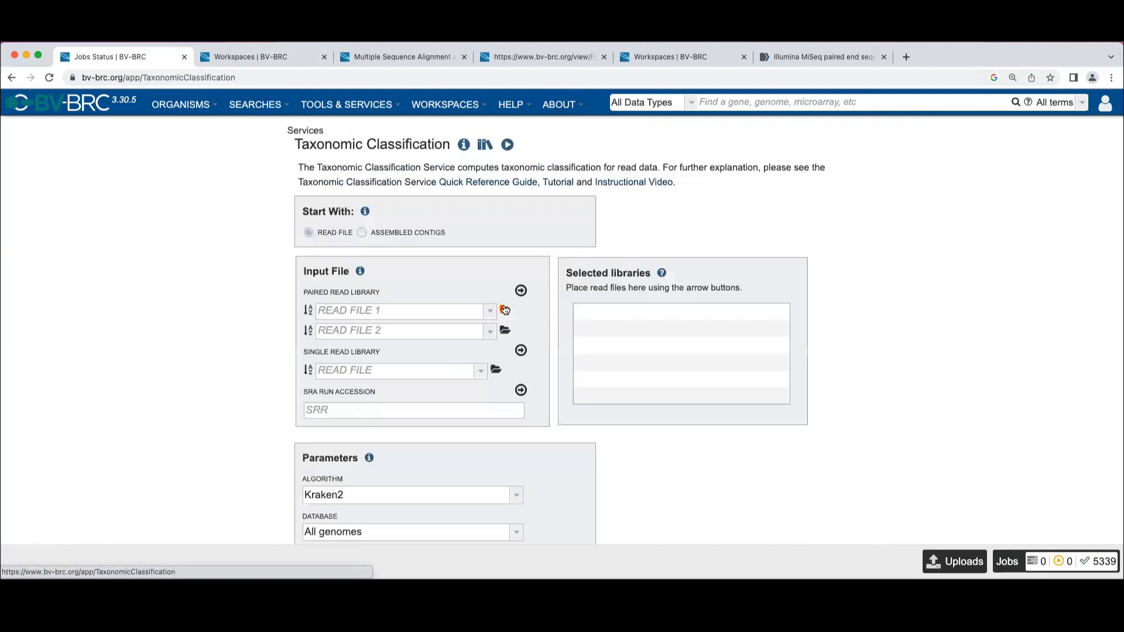
click(362, 232)
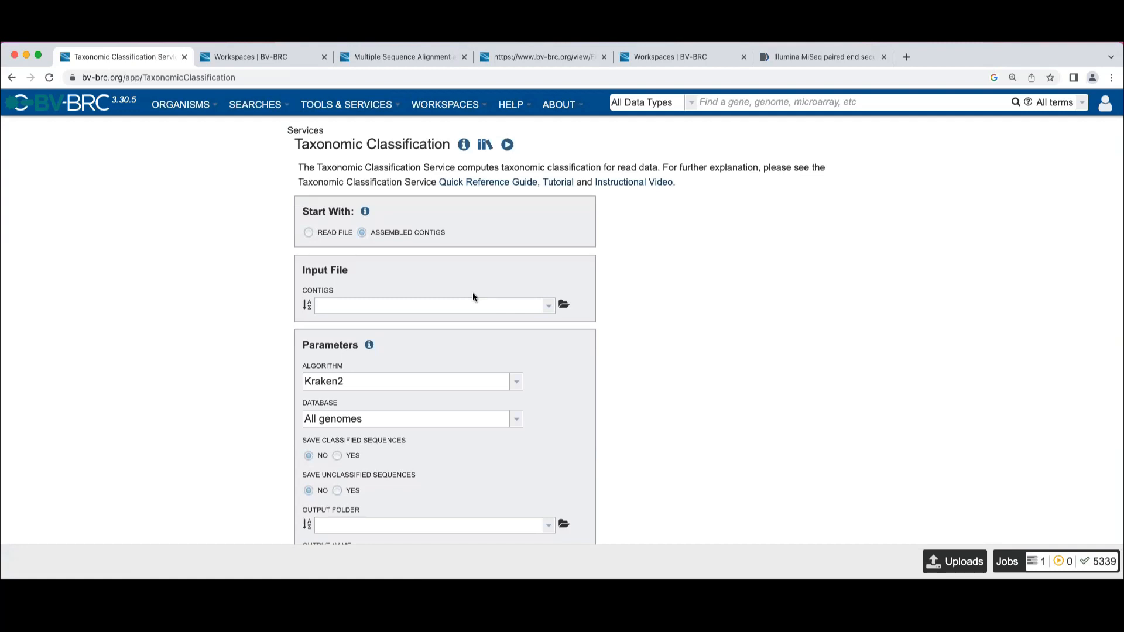
scroll(662, 314, down, 1)
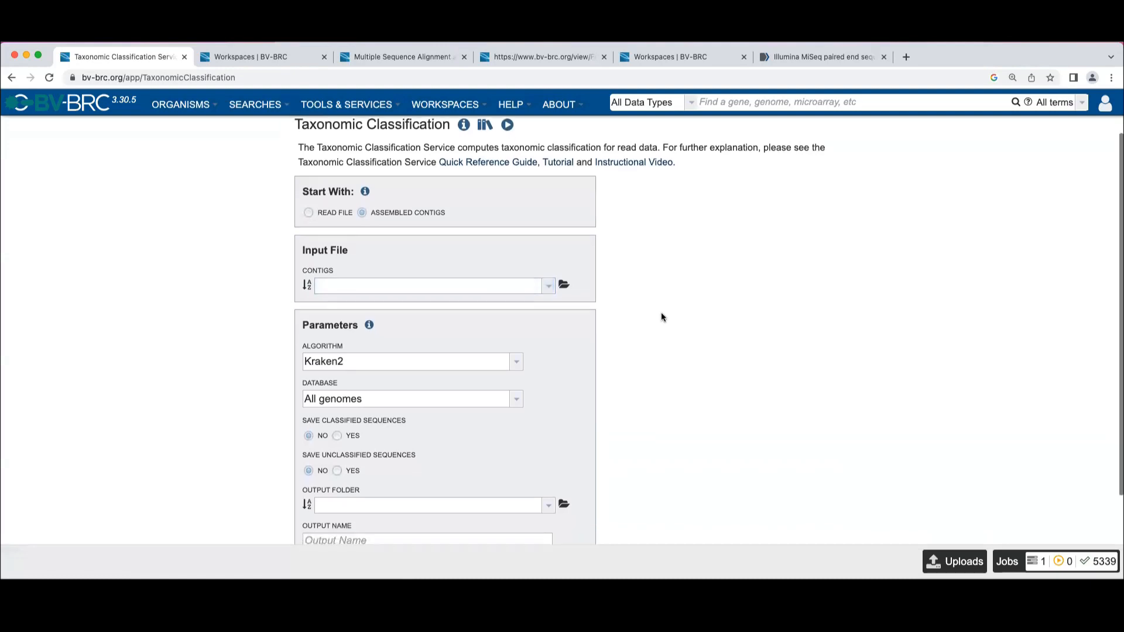
scroll(662, 313, up, 1)
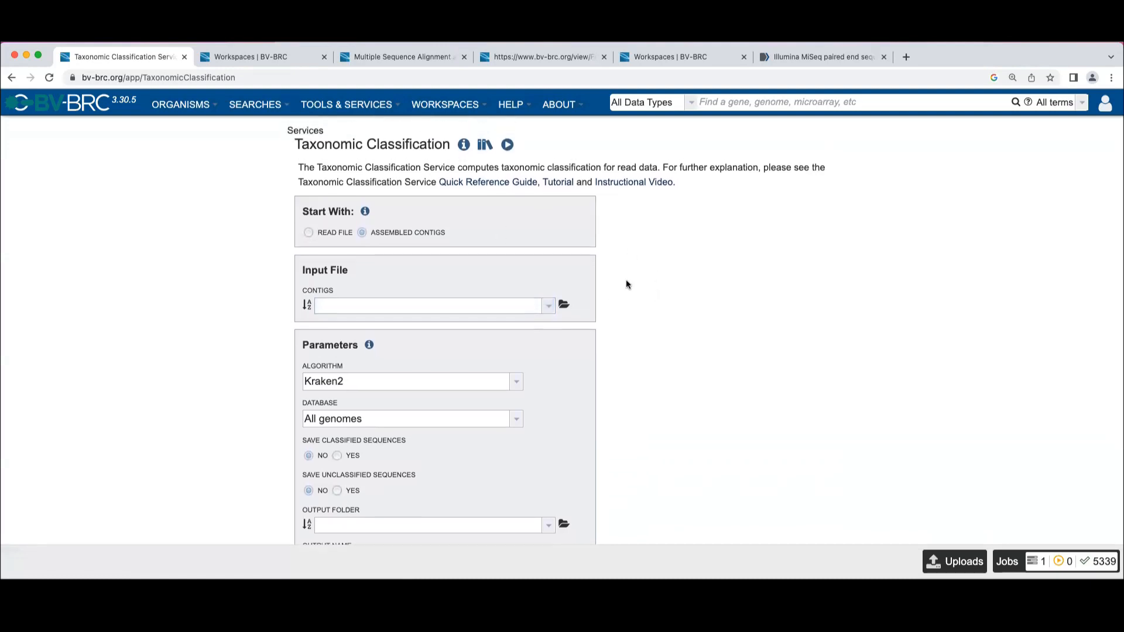
Switch the form back to starting with a read file and review its input and parameter sections
click(308, 232)
scroll(616, 335, down, 1)
scroll(616, 336, up, 1)
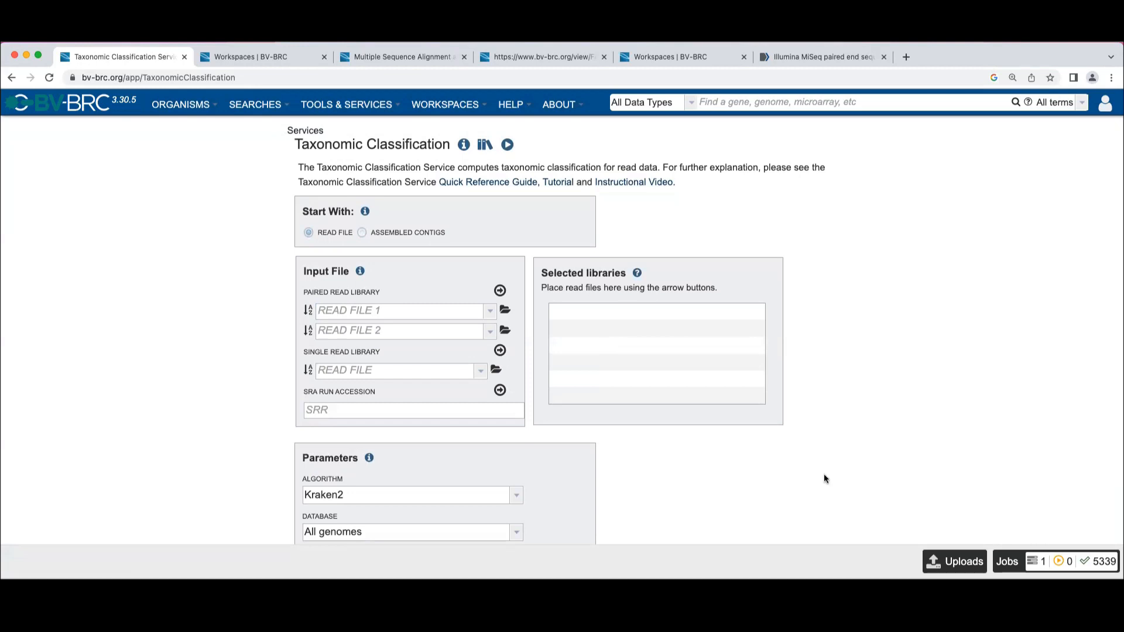
scroll(826, 479, down, 1)
scroll(826, 479, up, 1)
In the job status list, select the queued ERR7916262_test job and start an issue report for it
click(1008, 563)
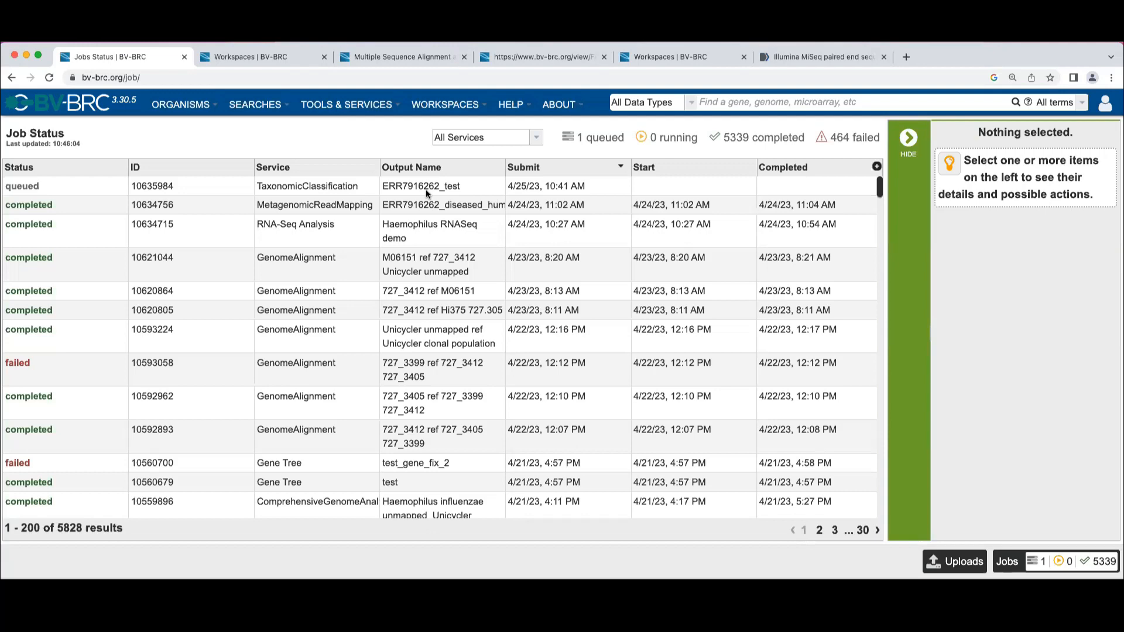
click(702, 188)
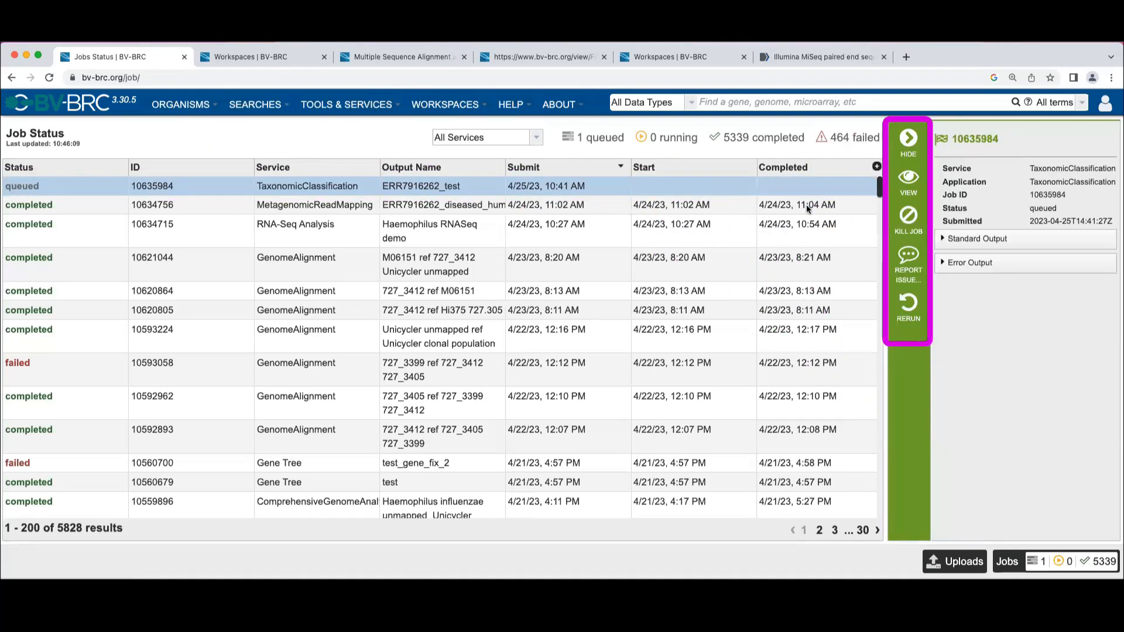
click(908, 259)
Enter the feedback "how come this is taking so long. My dissertation is due tomorrow" and submit the issue report
click(512, 238)
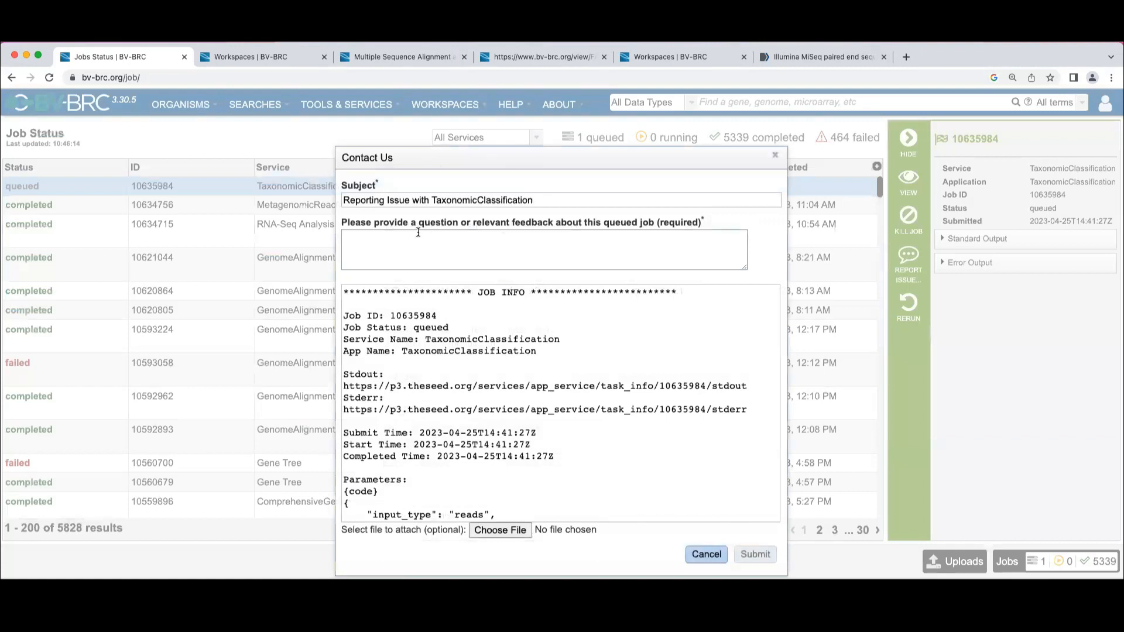
text(how com)
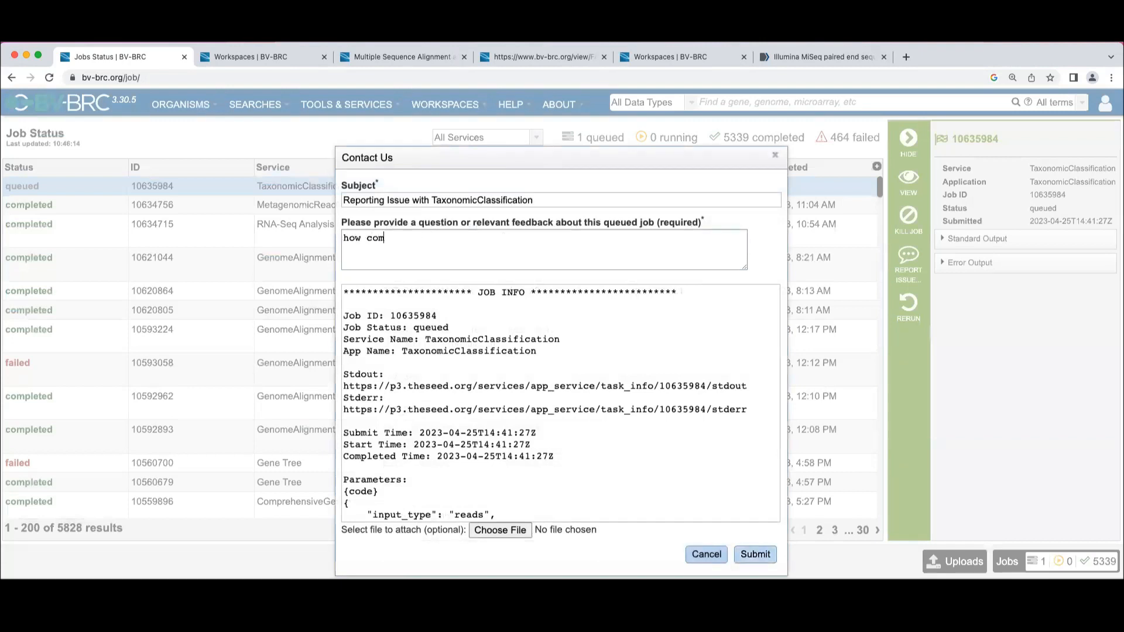
text(e this is taking so long. )
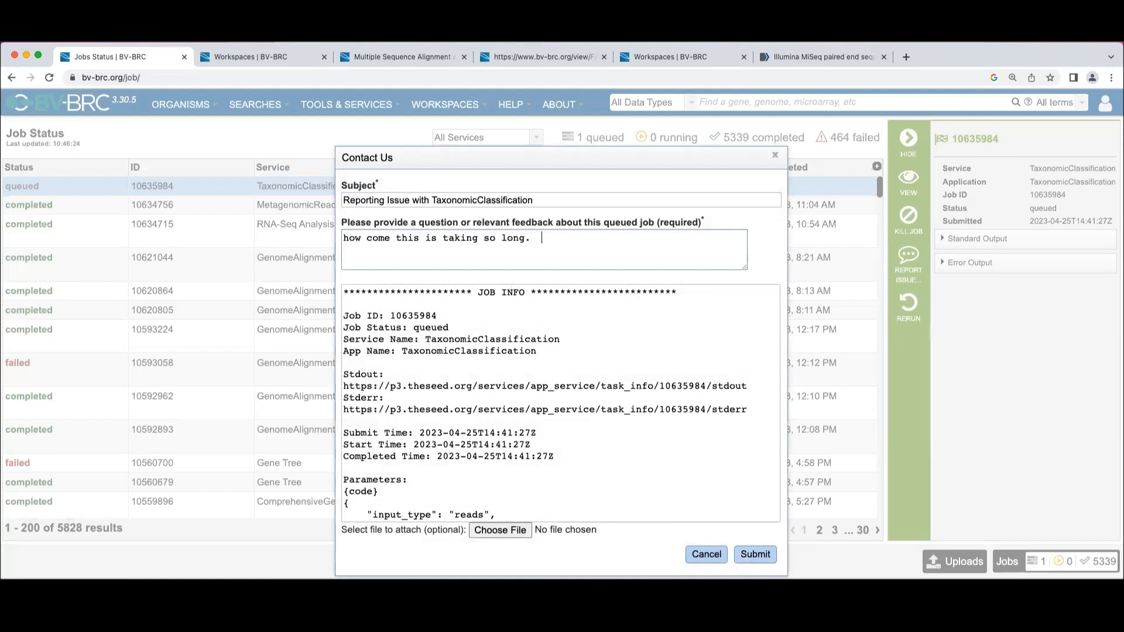
text( My dissertation is due tomorrow)
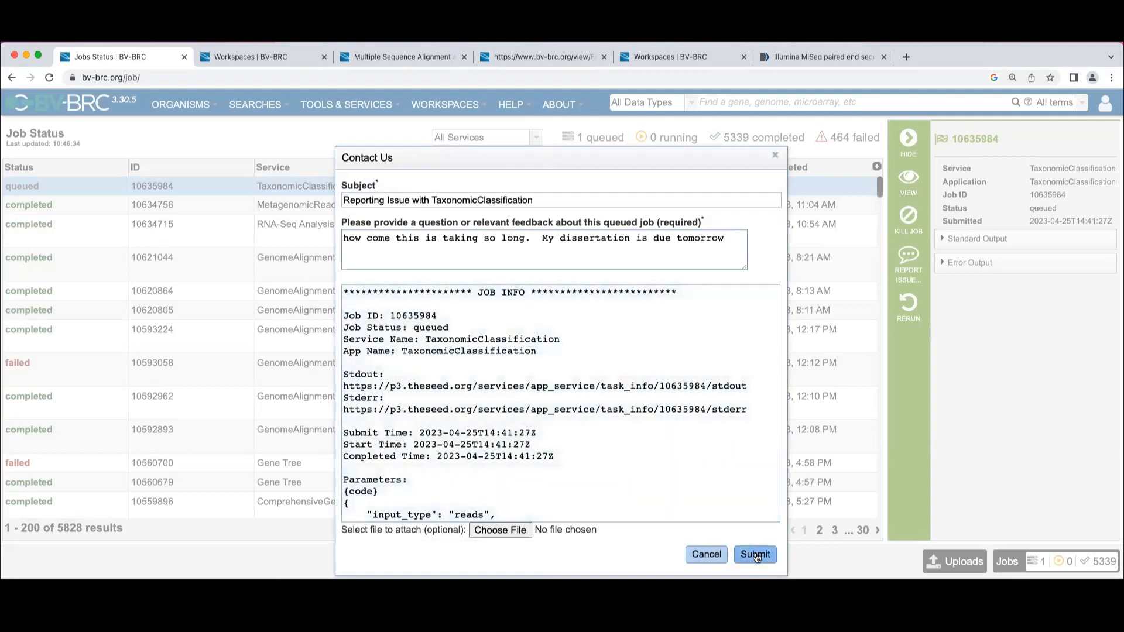
click(755, 555)
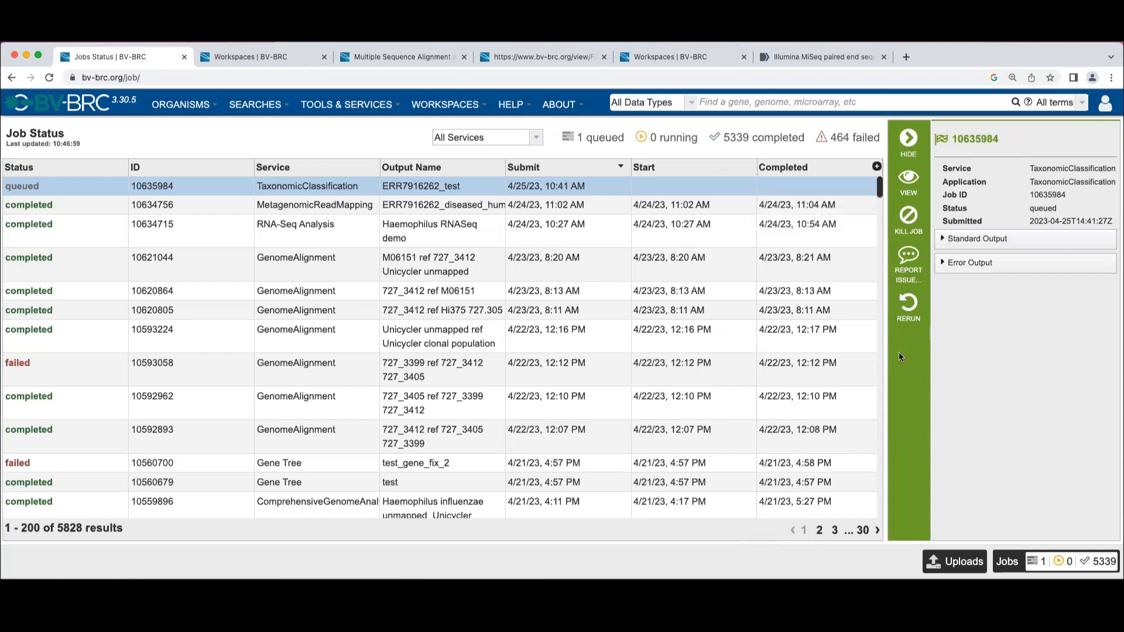
Rerun the completed GenomeAlignment job "727_3412 ref M06151" to load its service form with the same parameters
click(707, 292)
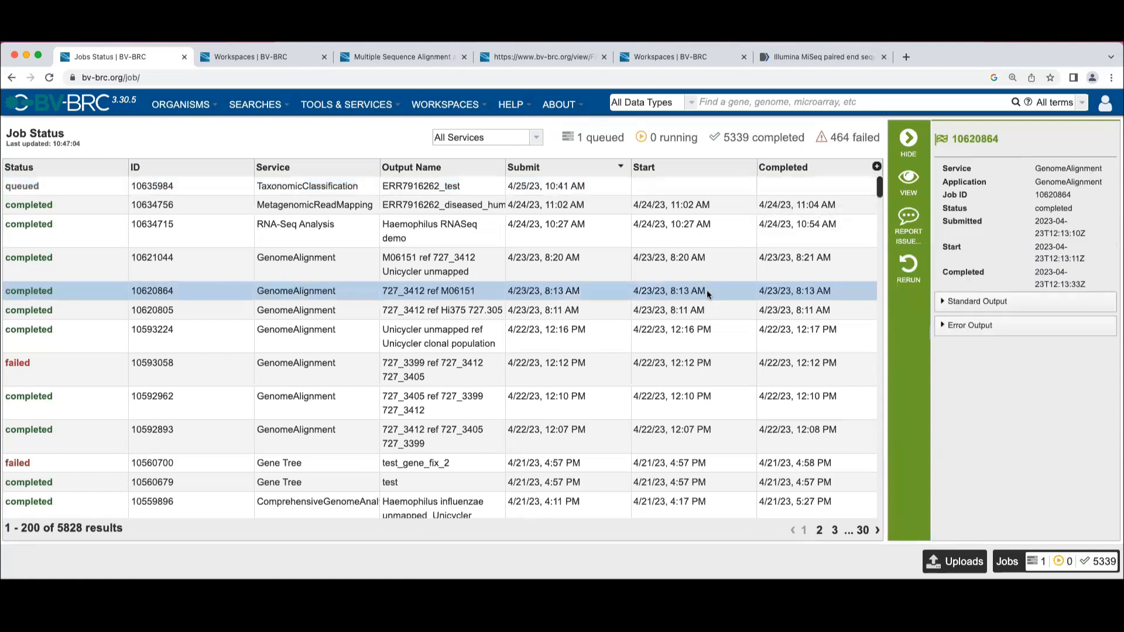
click(908, 268)
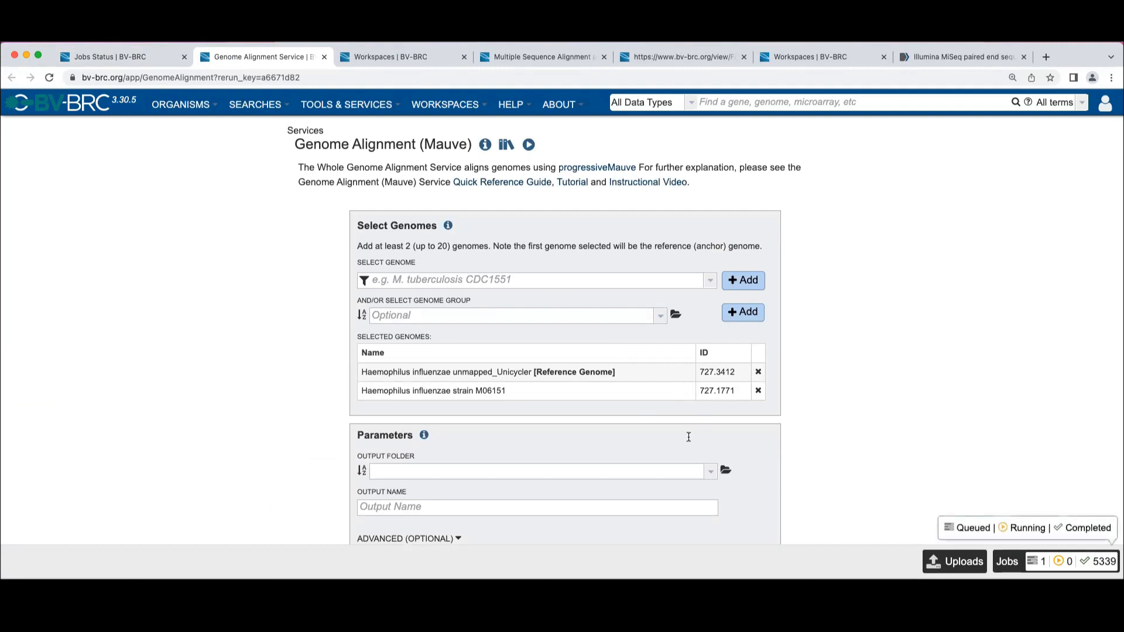
Go to the public BV-BRC Workshop workspace and open its AMR_Workshop folder
click(451, 106)
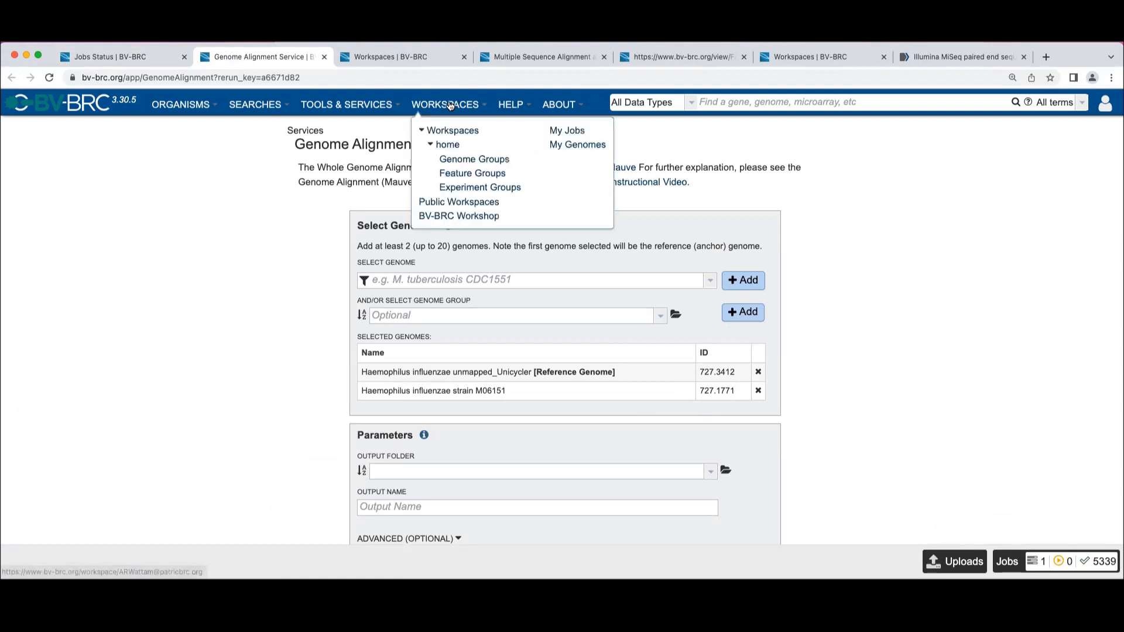
click(479, 218)
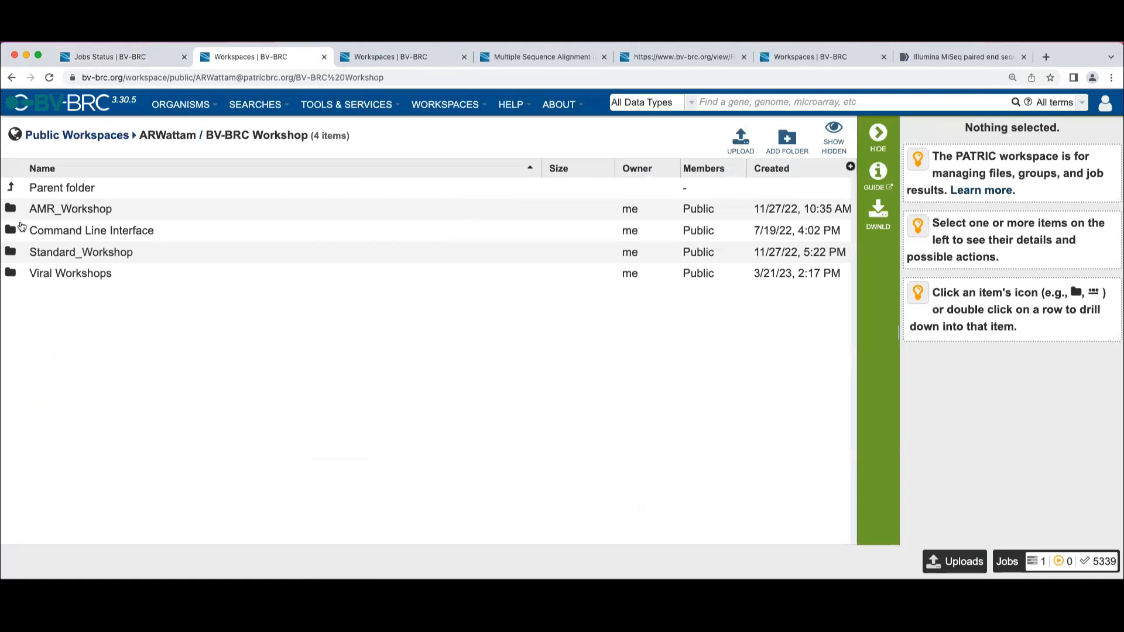
click(11, 210)
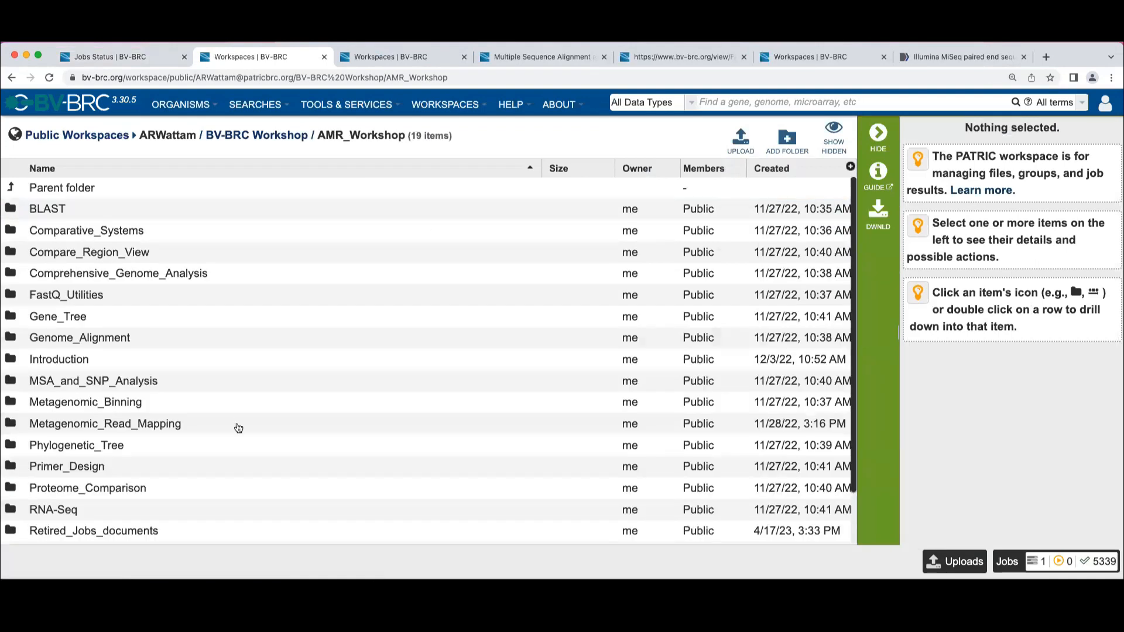
Open the Taxonomic_Classification folder and view the image file Street Clinical Metagenomic Sequencing.png
scroll(237, 428, down, 2)
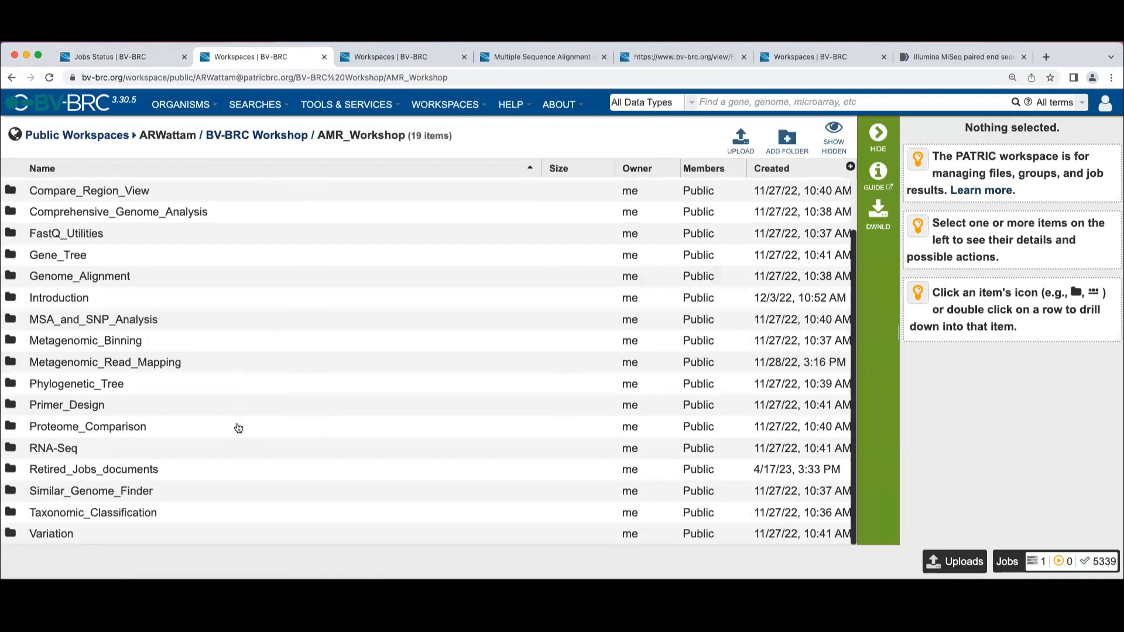
click(13, 512)
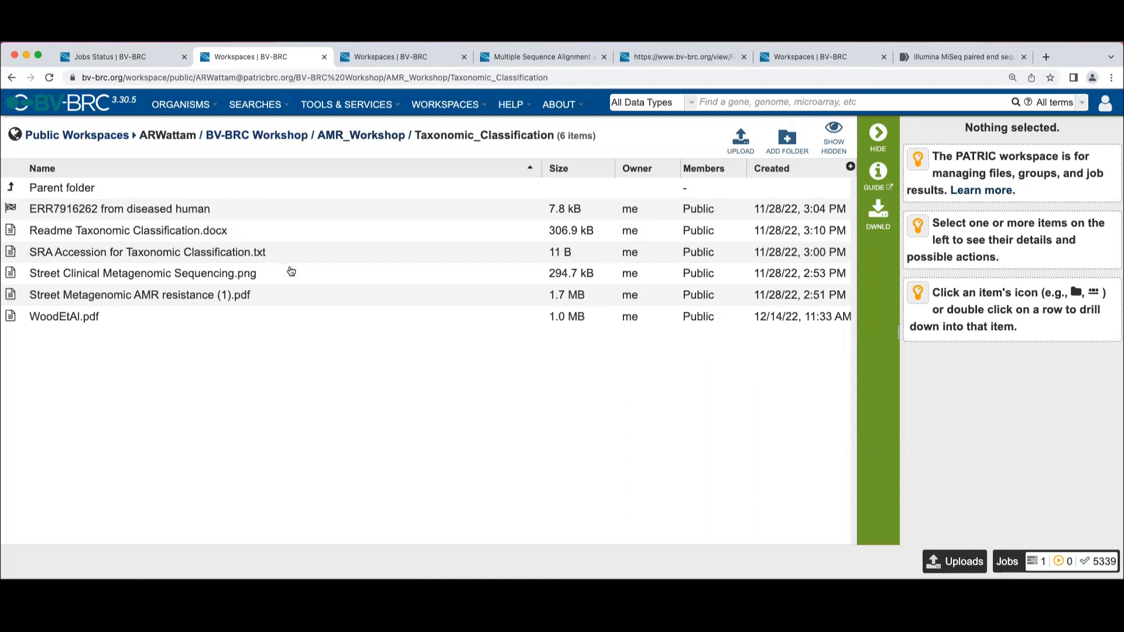
click(287, 275)
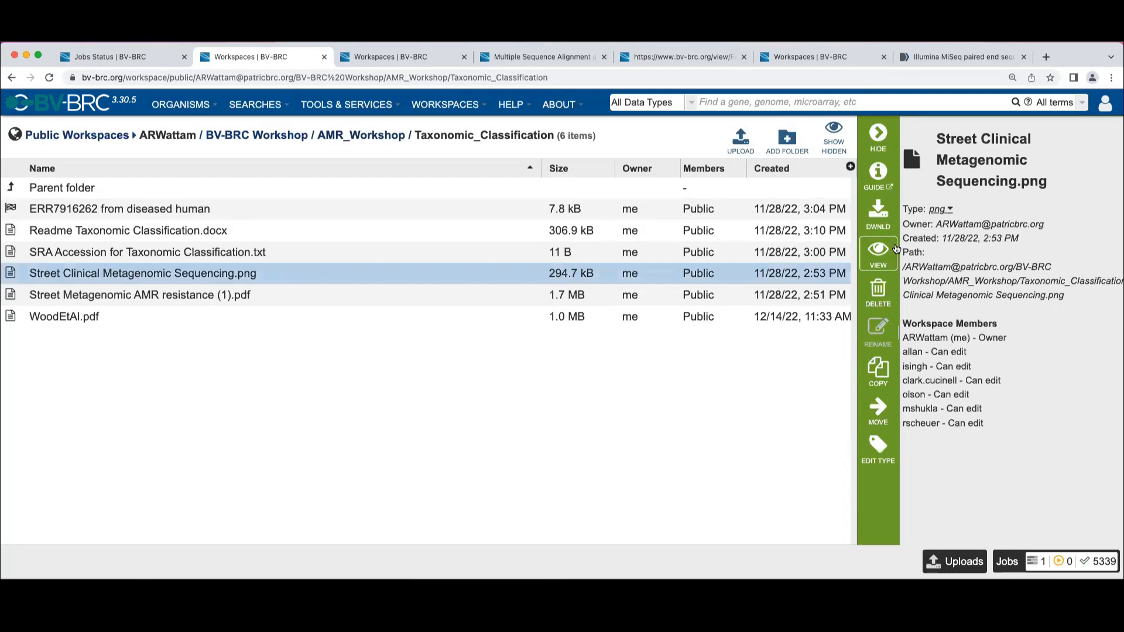
click(877, 251)
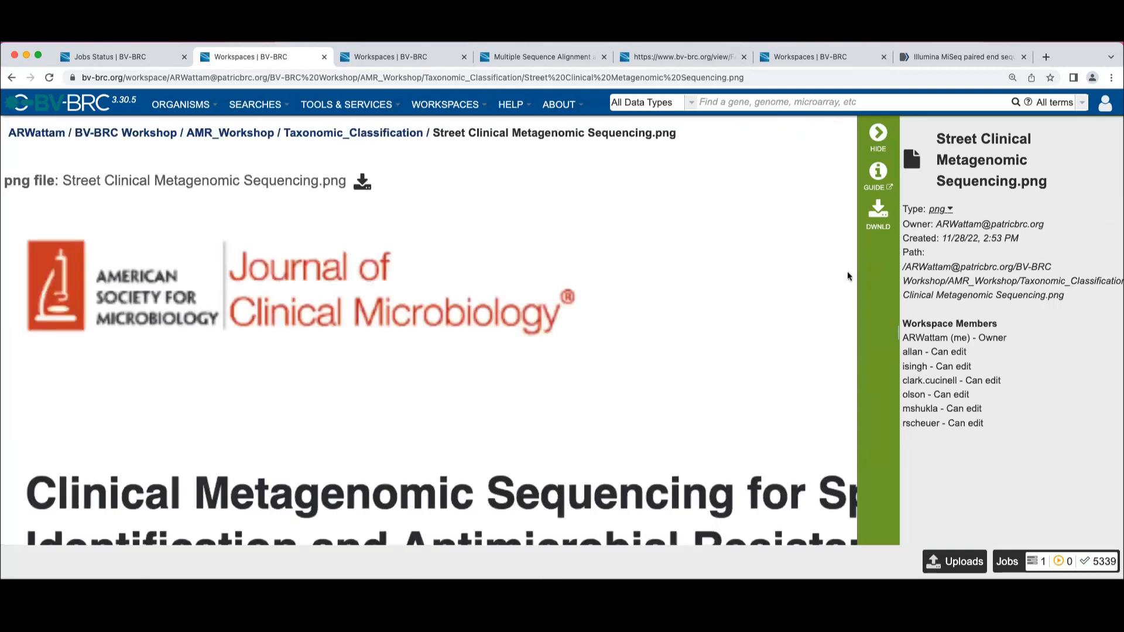
scroll(616, 420, down, 8)
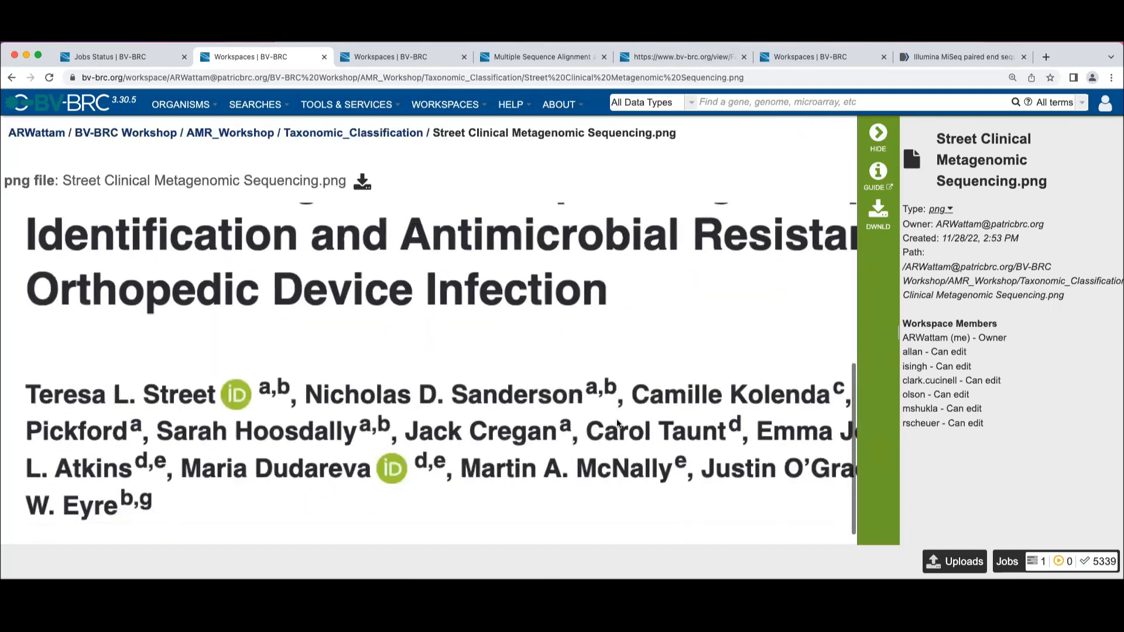
scroll(618, 423, up, 8)
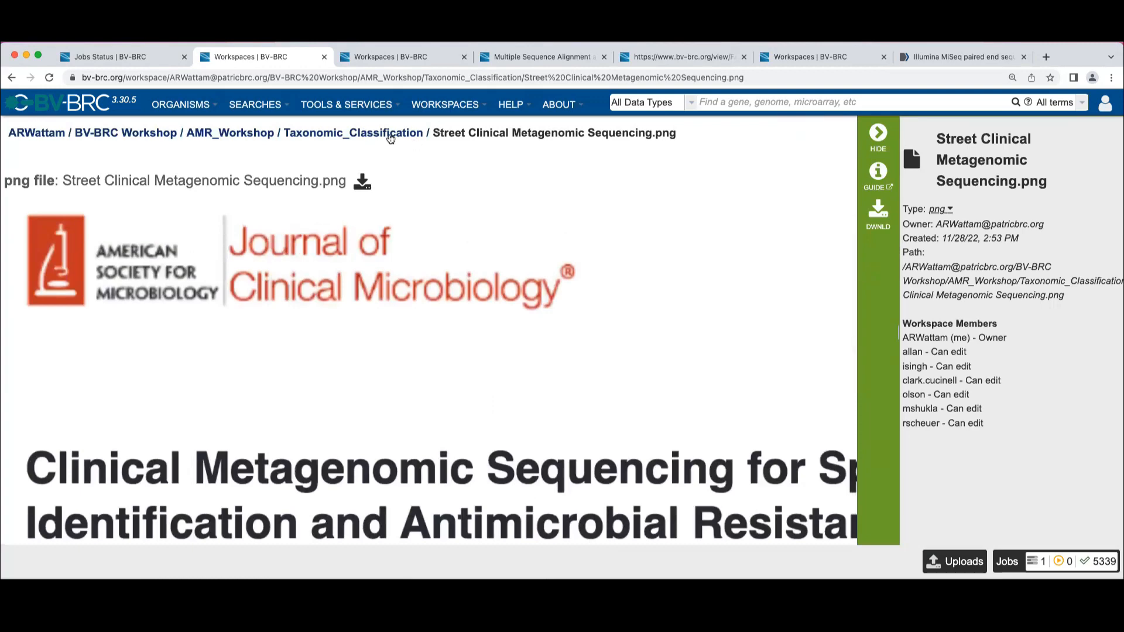
Return to the Taxonomic_Classification folder, open the "ERR7916262 from diseased human" job result and review its run parameters
click(391, 138)
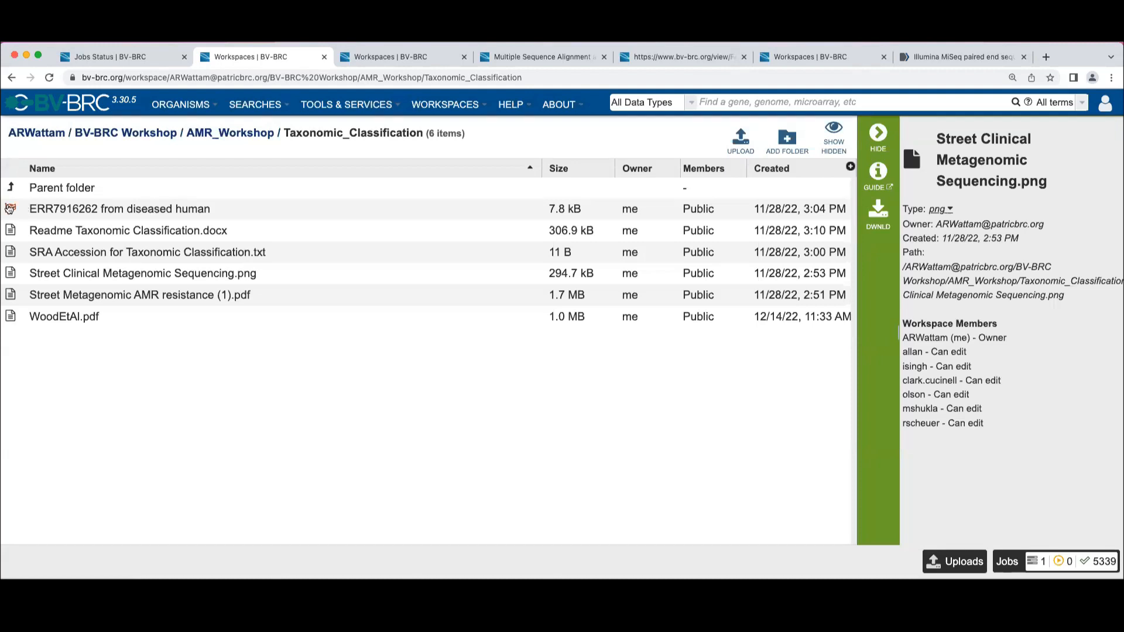
click(10, 211)
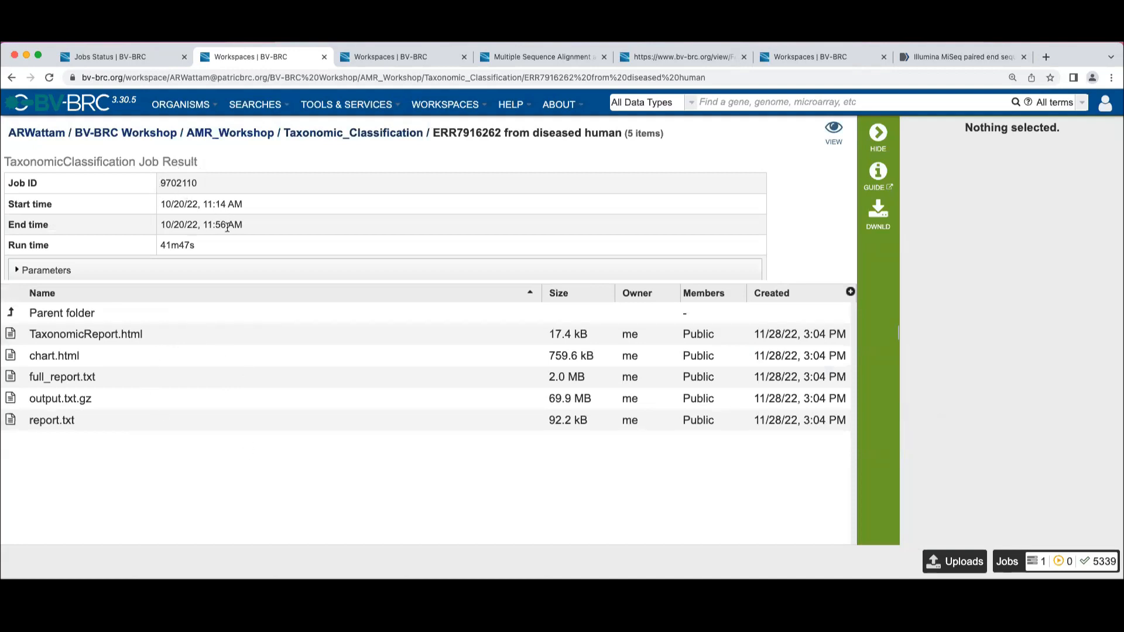
click(18, 273)
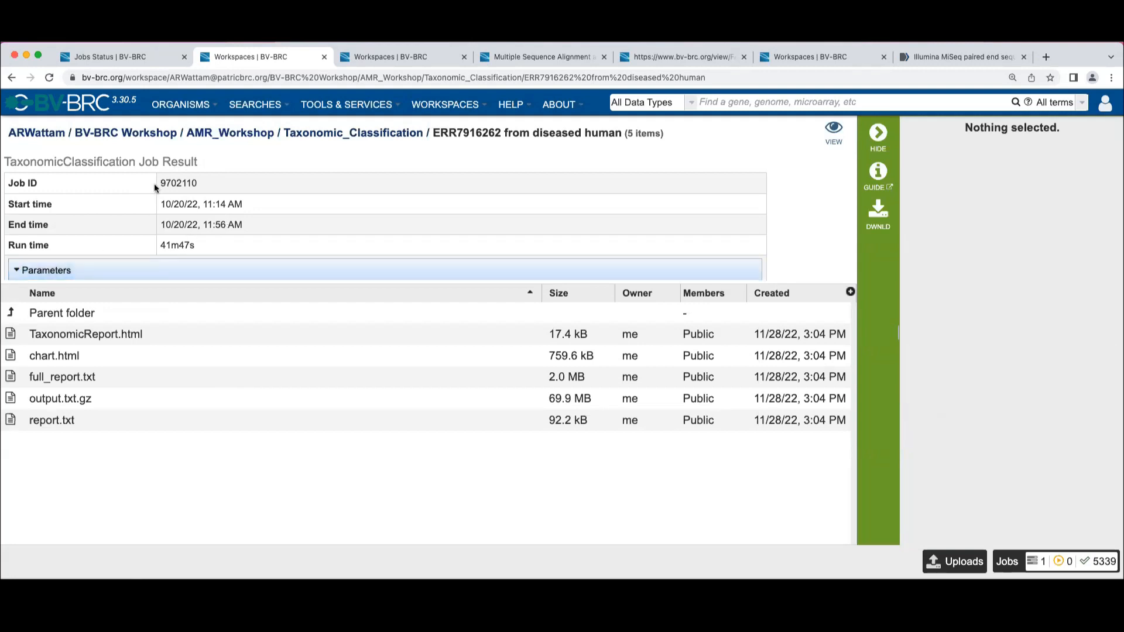
scroll(157, 196, down, 2)
scroll(158, 202, down, 2)
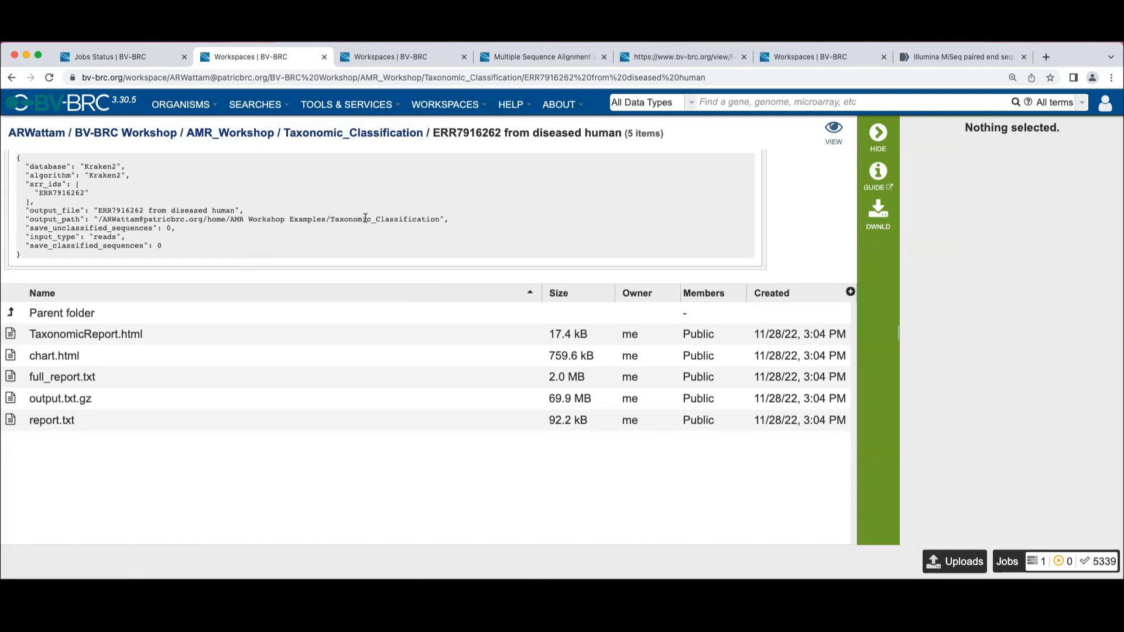
scroll(365, 218, up, 3)
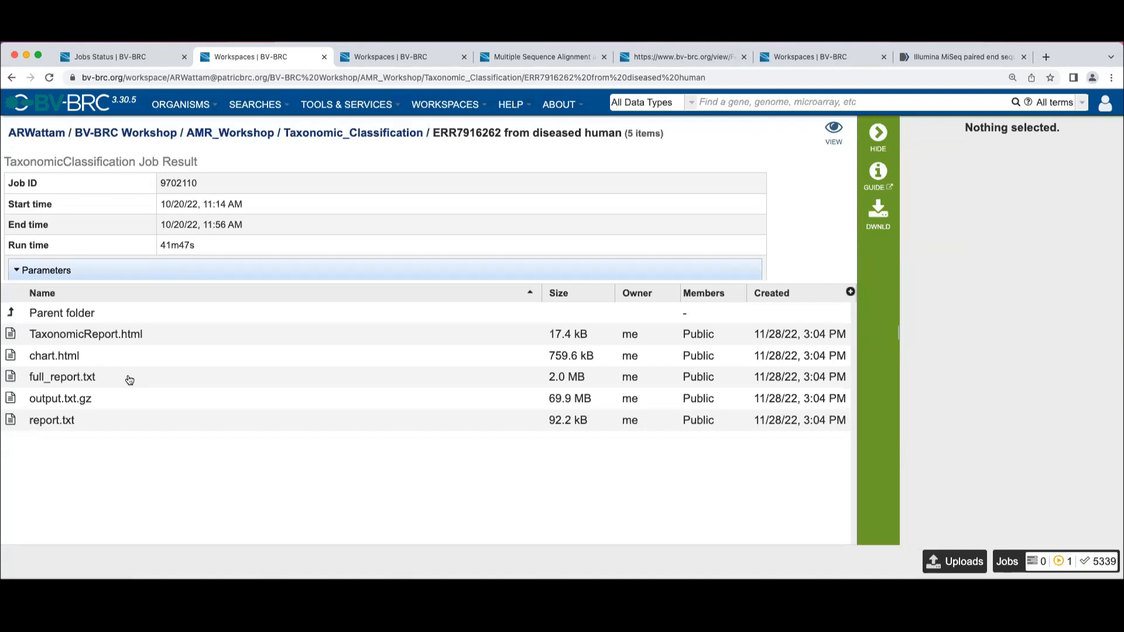
View TaxonomicReport.html from the job result and examine its full table of top taxonomic hits
click(199, 338)
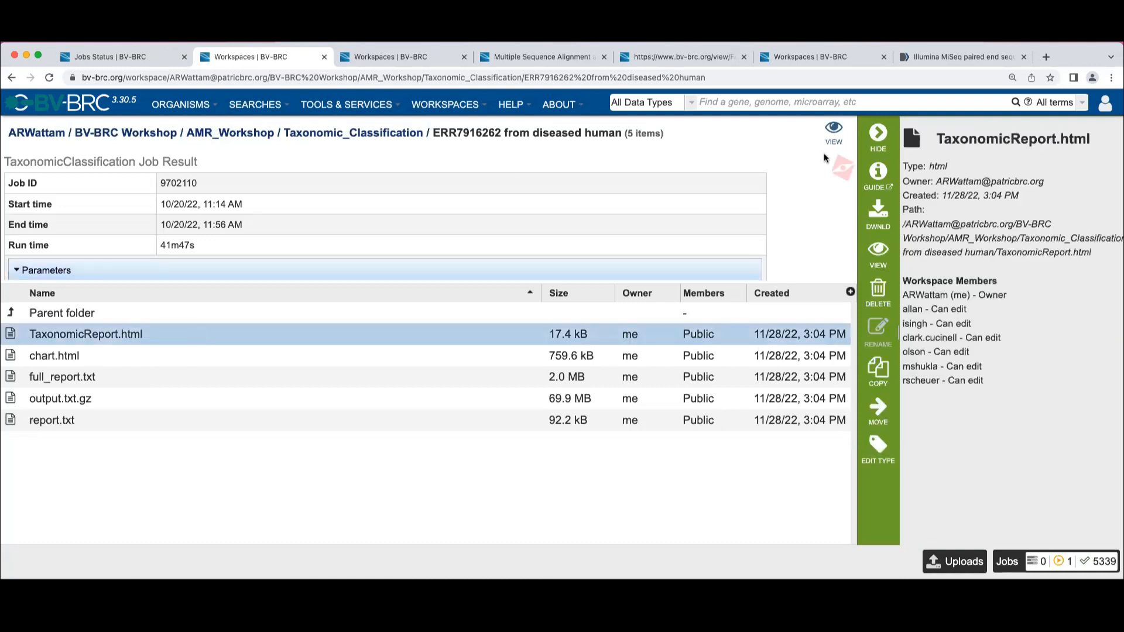
click(832, 134)
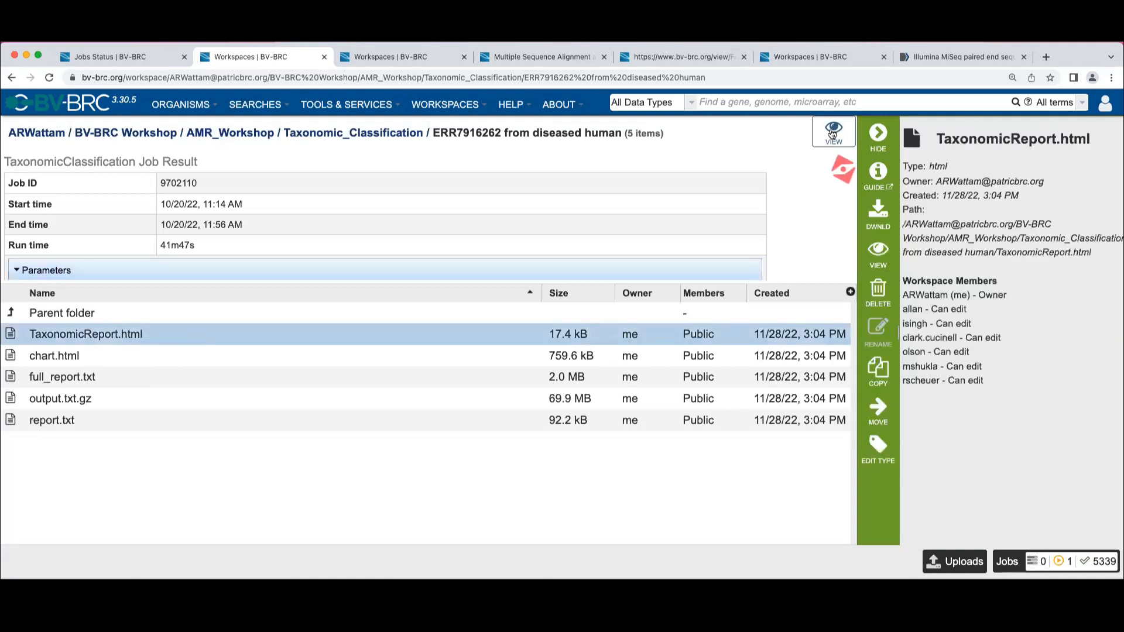
click(882, 253)
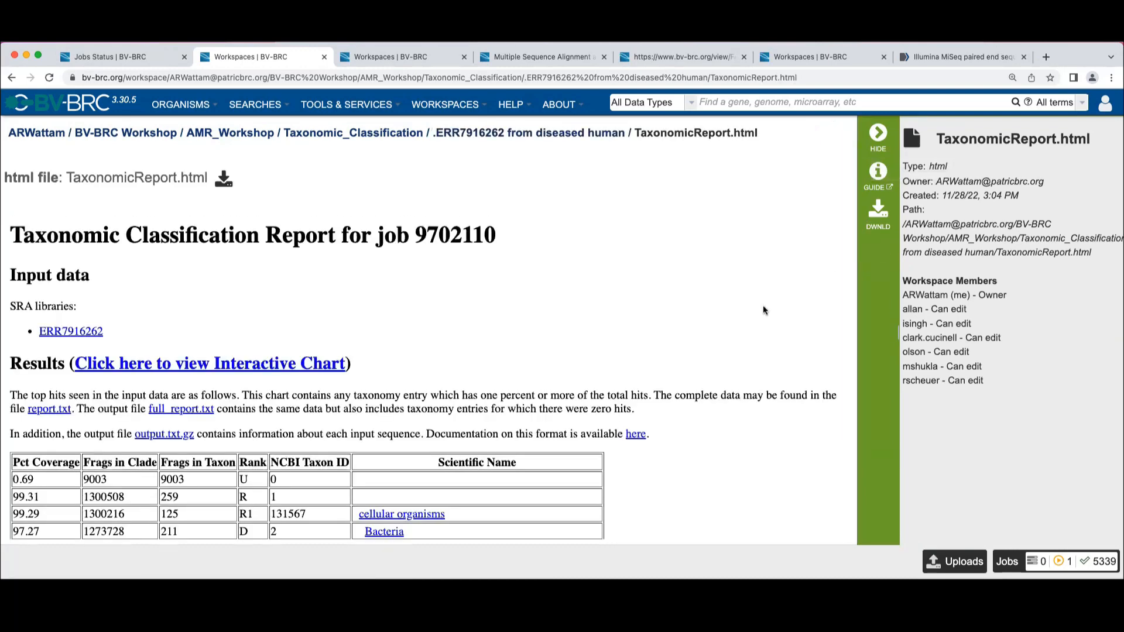
scroll(513, 323, down, 3)
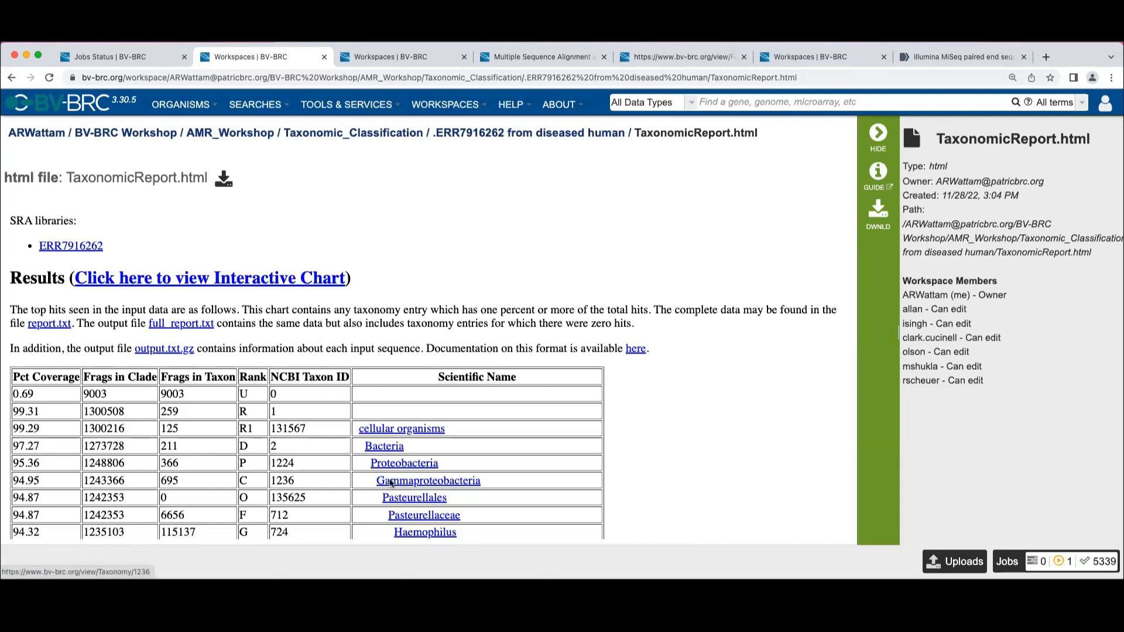
scroll(495, 414, down, 5)
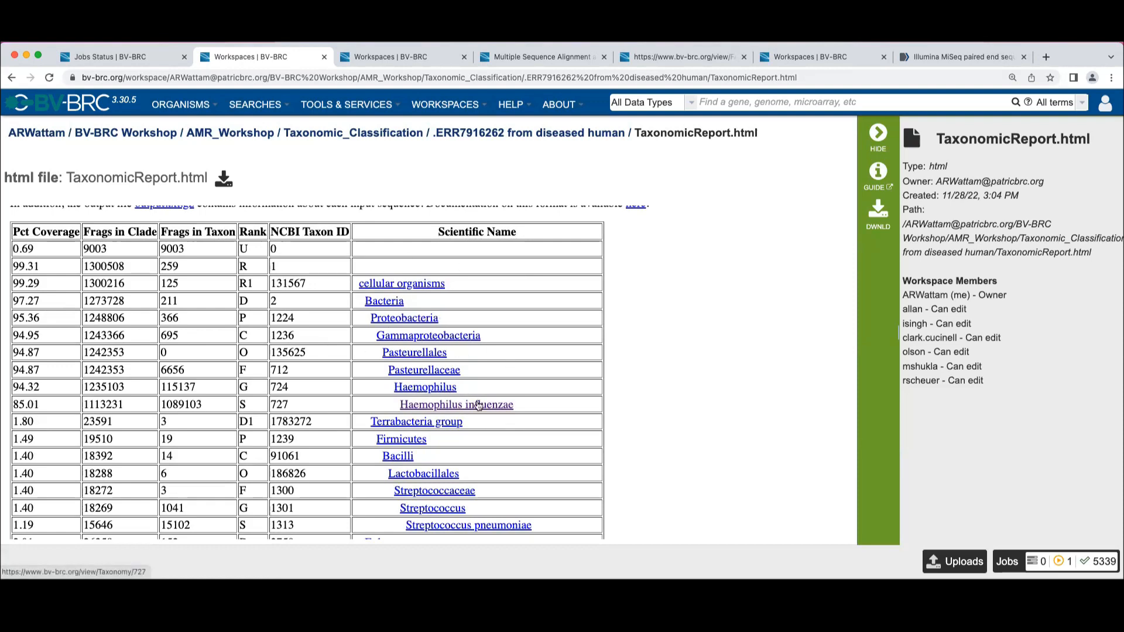
scroll(489, 366, down, 5)
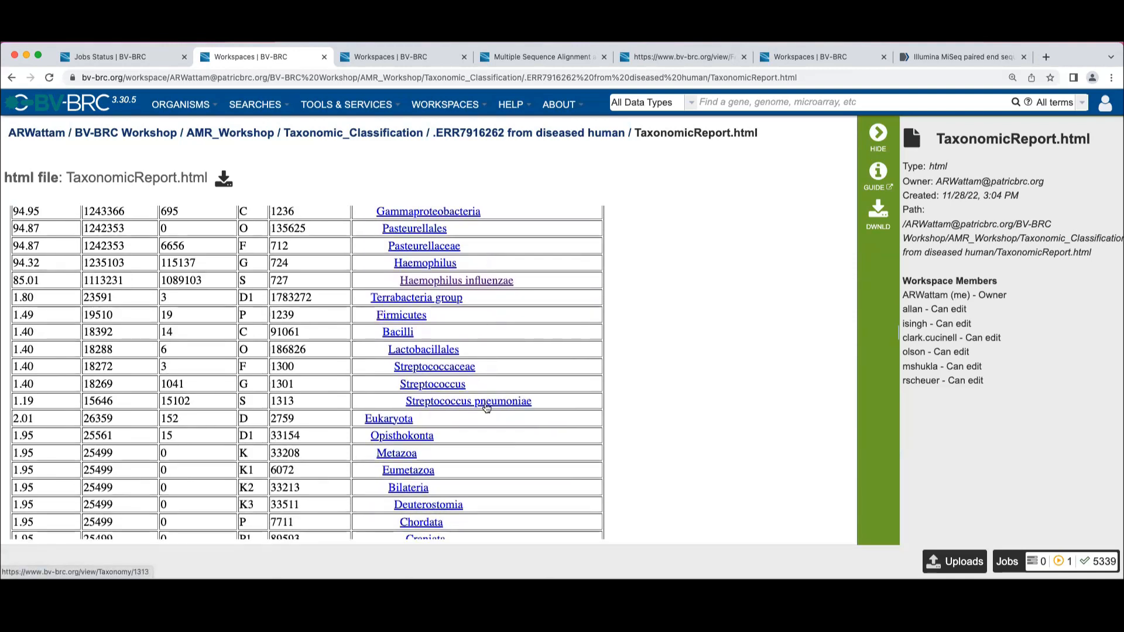
scroll(486, 408, down, 9)
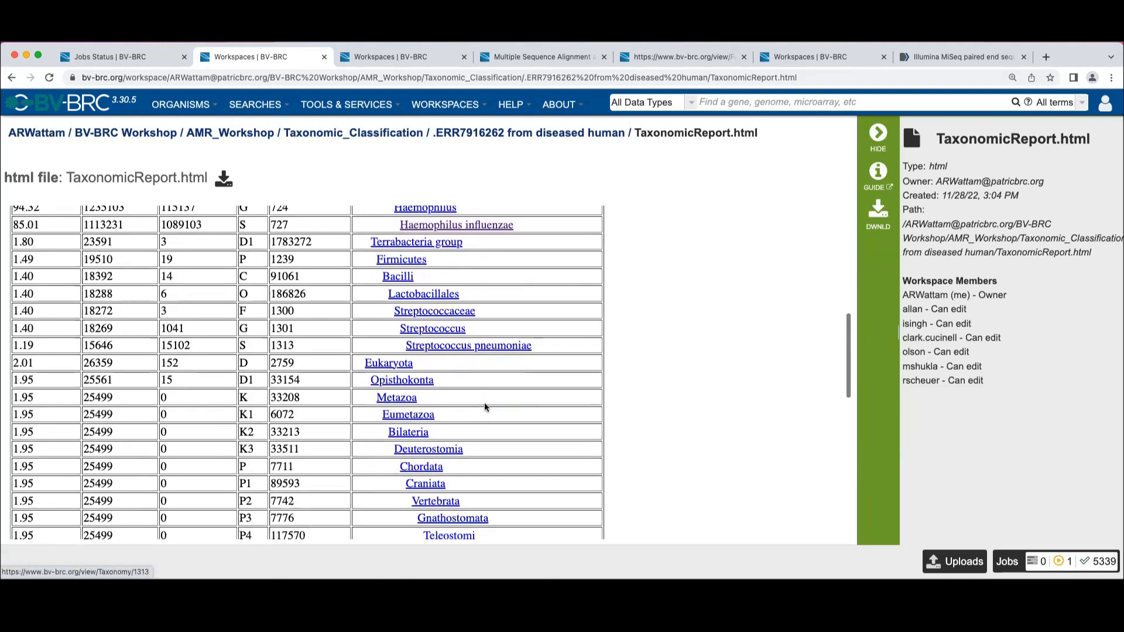
scroll(485, 406, down, 8)
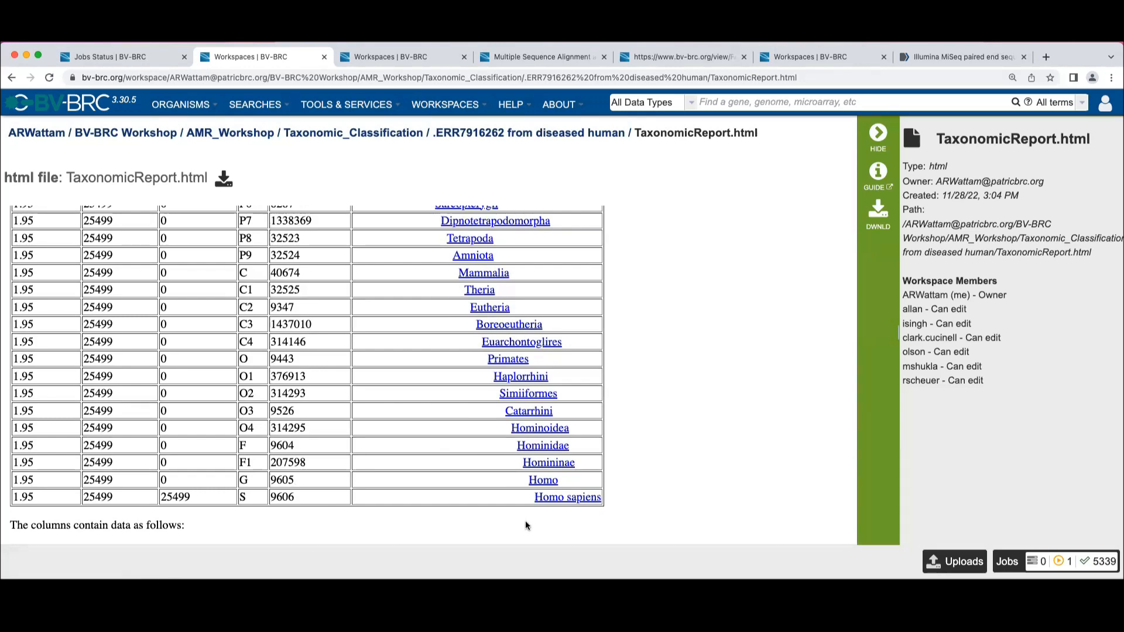
scroll(526, 521, up, 15)
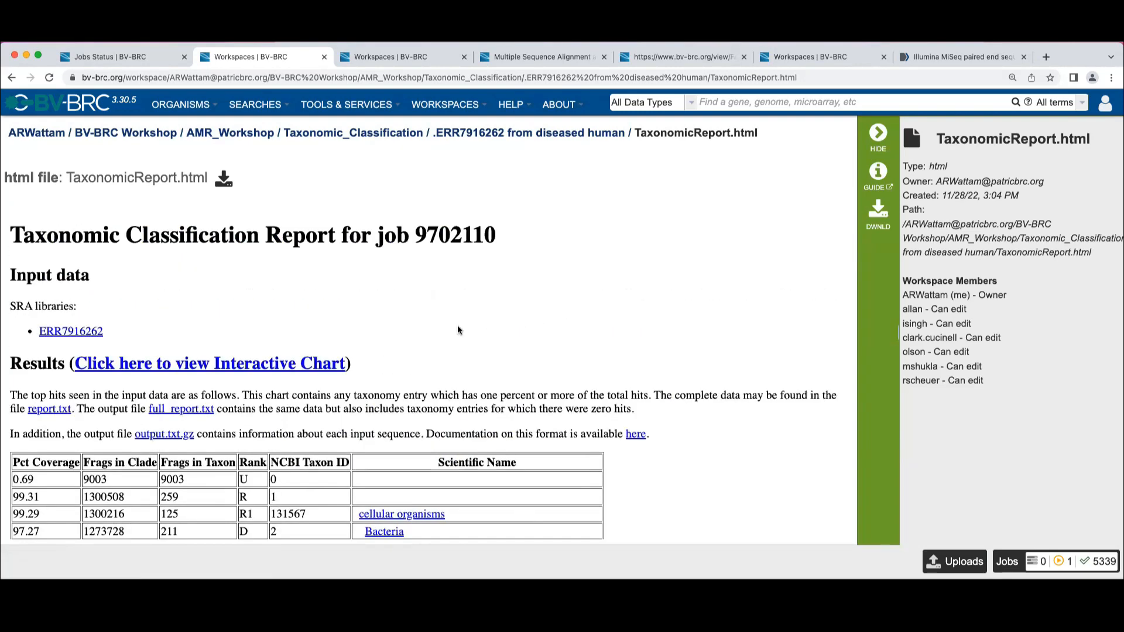
Open the report's interactive Krona chart and drill down into the Eukaryota segment
click(241, 364)
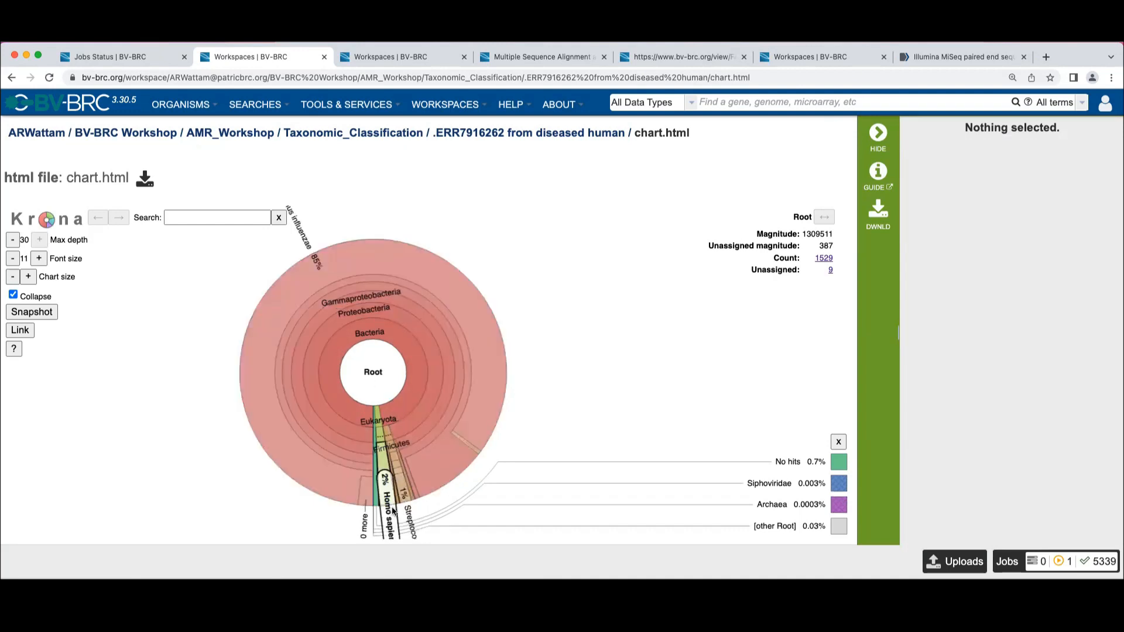
click(392, 446)
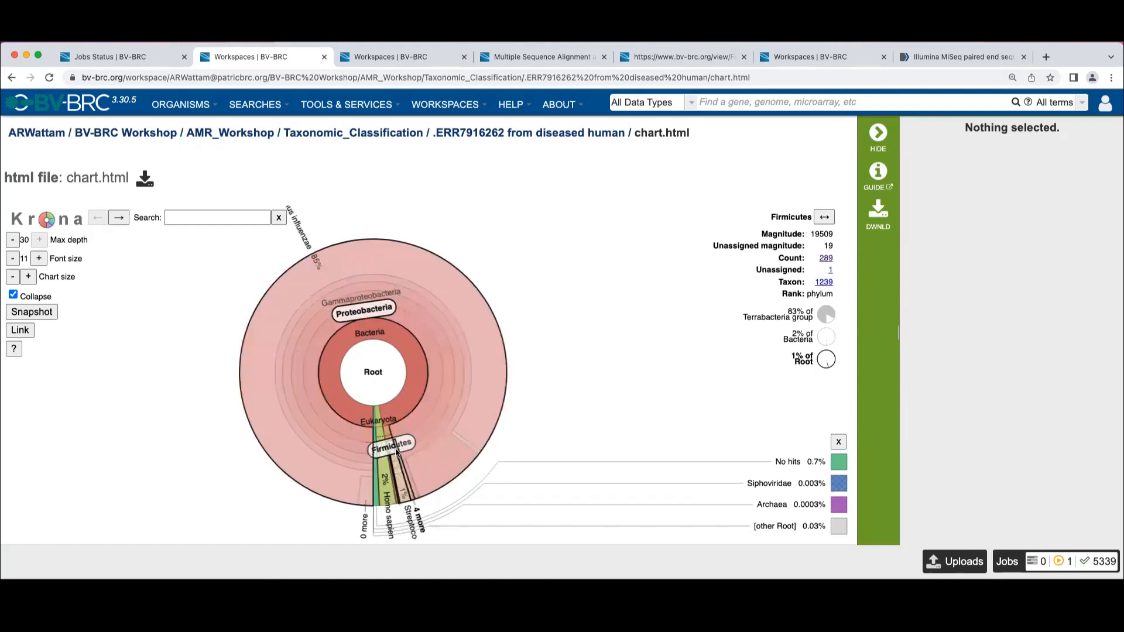
click(379, 420)
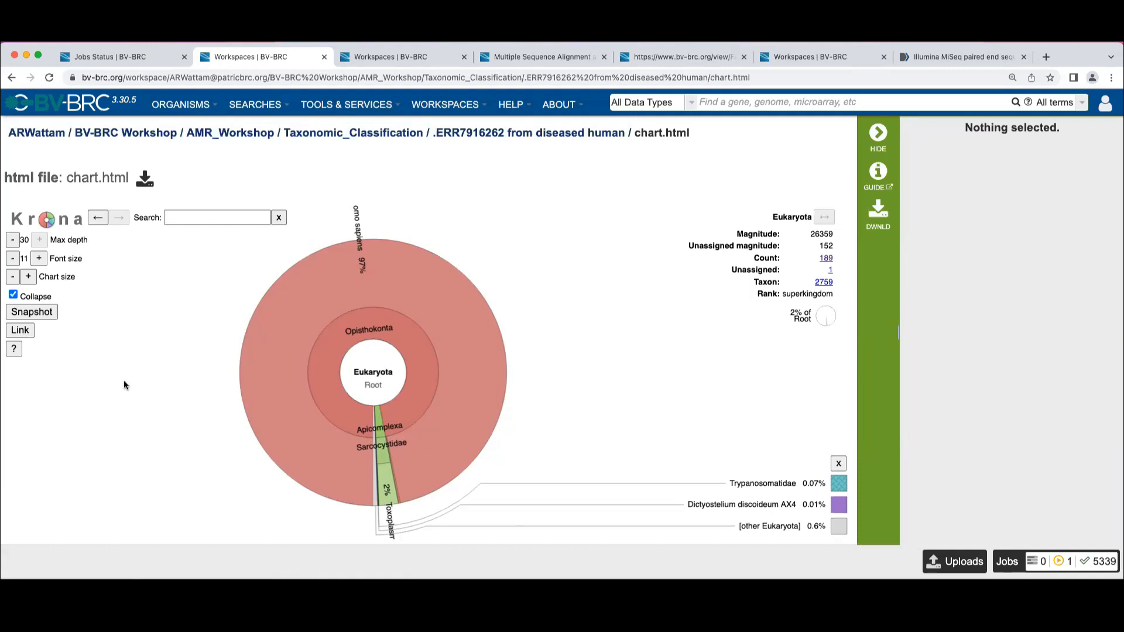
Download Readme Taxonomic Classification.docx from the Taxonomic_Classification folder and look through its instructions in Word
click(391, 133)
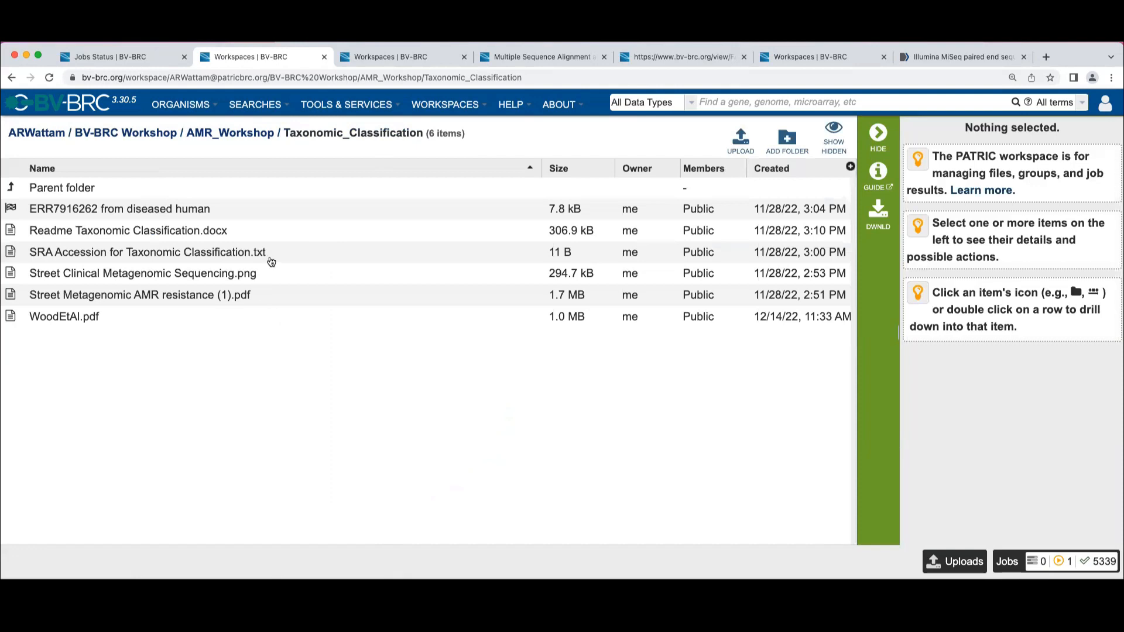
click(270, 234)
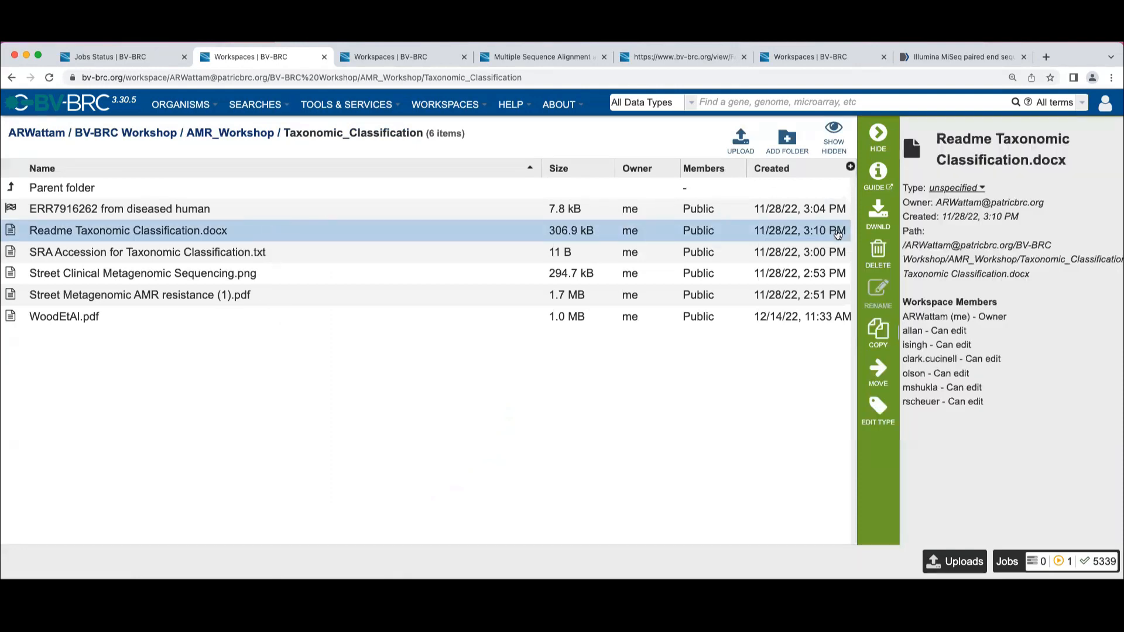
click(879, 216)
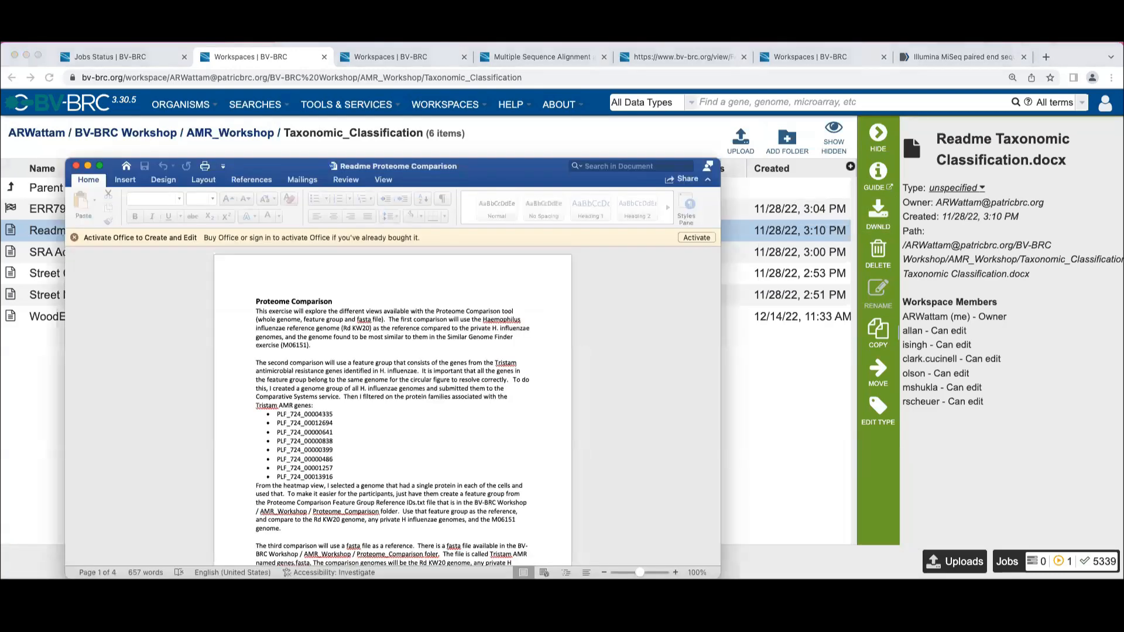
scroll(201, 513, down, 10)
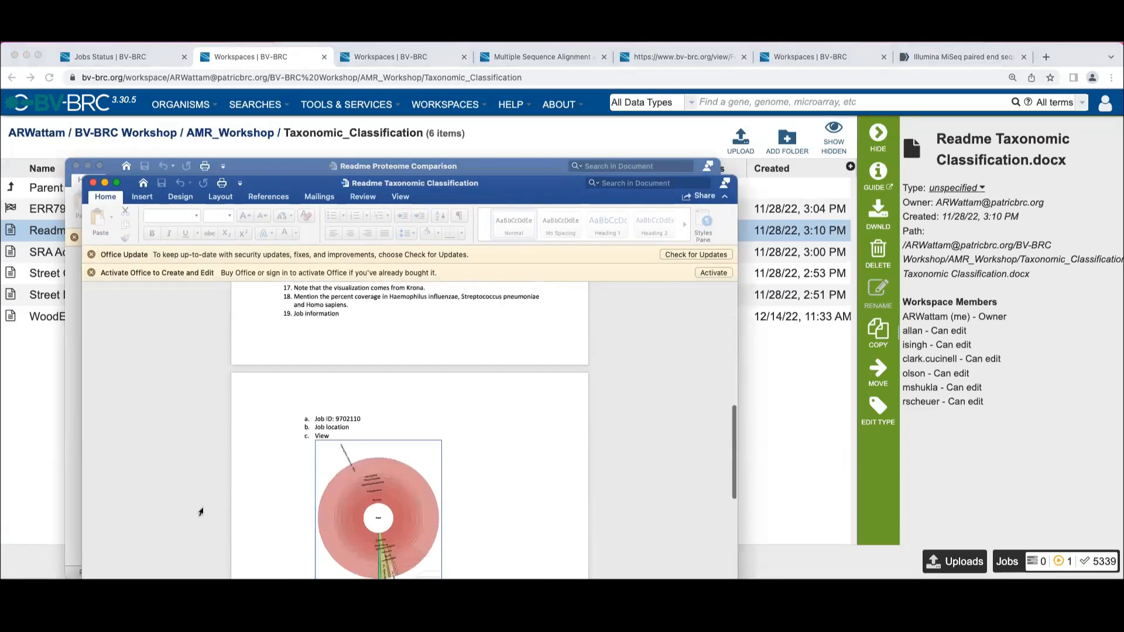
scroll(201, 512, up, 10)
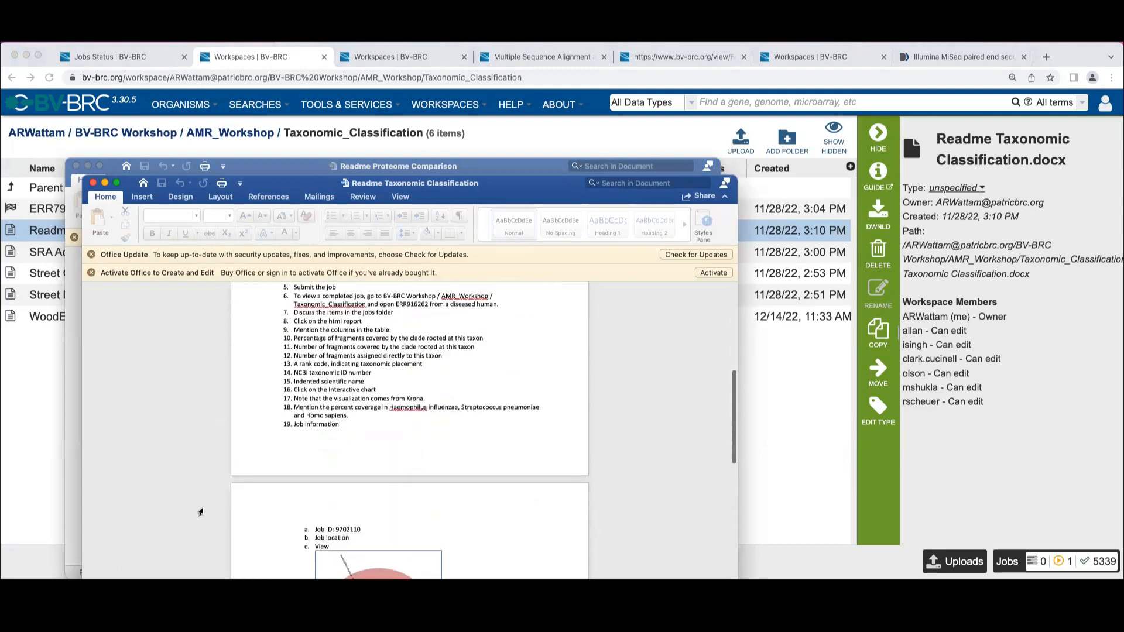
scroll(201, 513, up, 5)
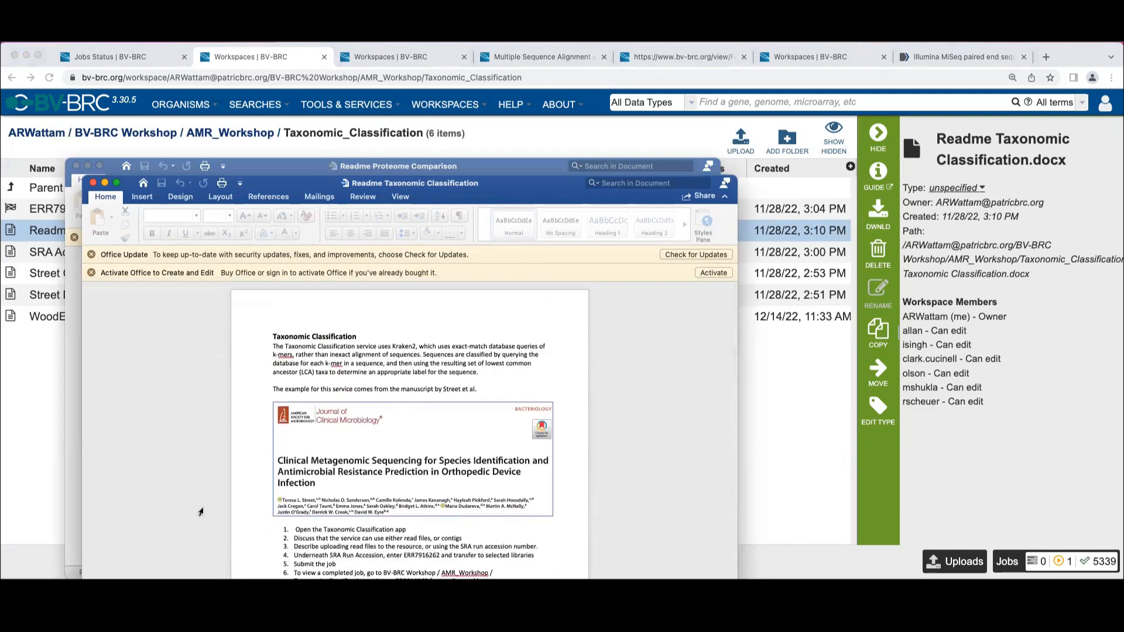